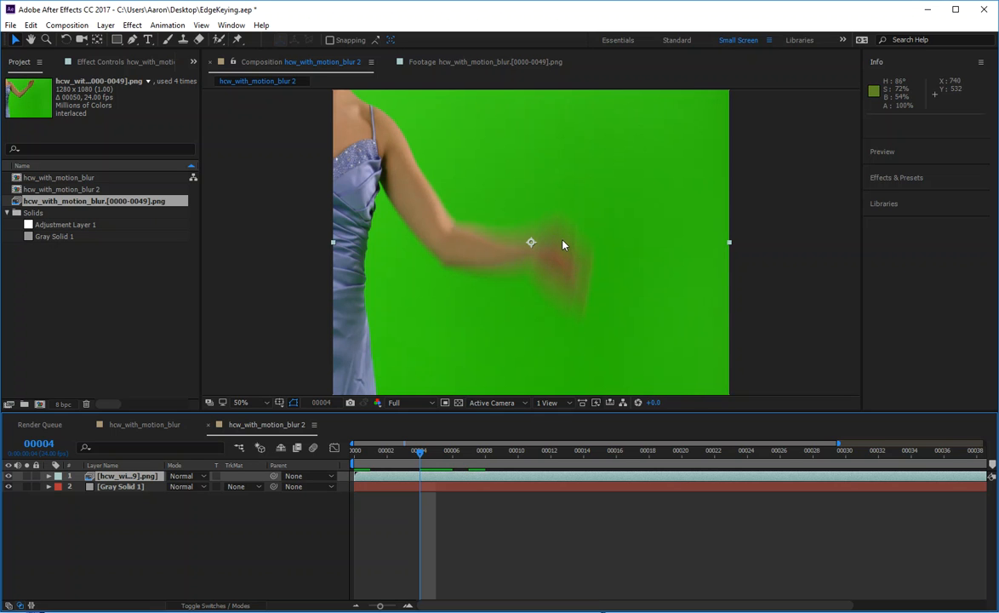
Step: Rename the green-screen footage layer in the timeline to innerMask
left_click(135, 517)
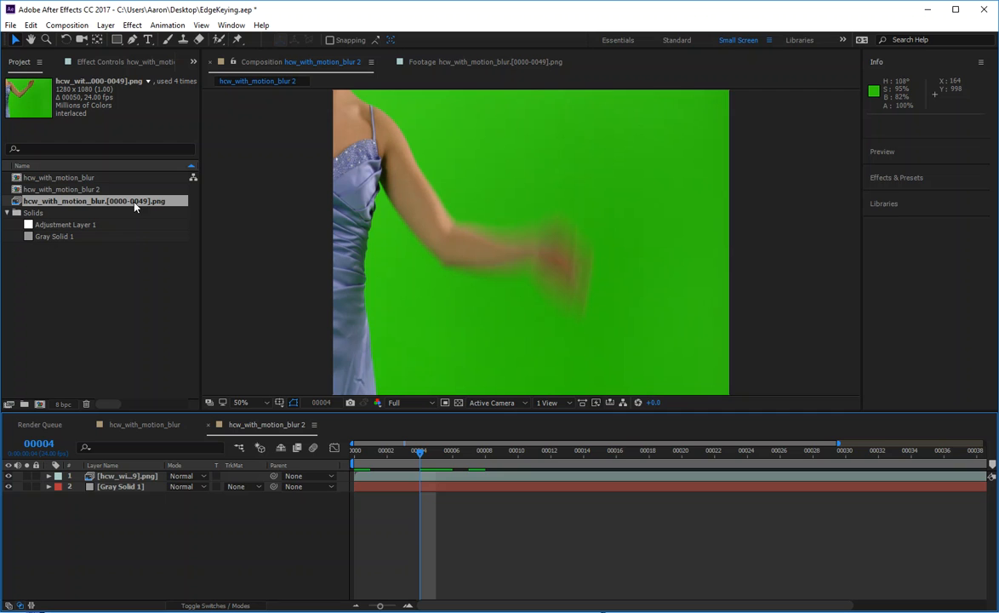
left_click(124, 476)
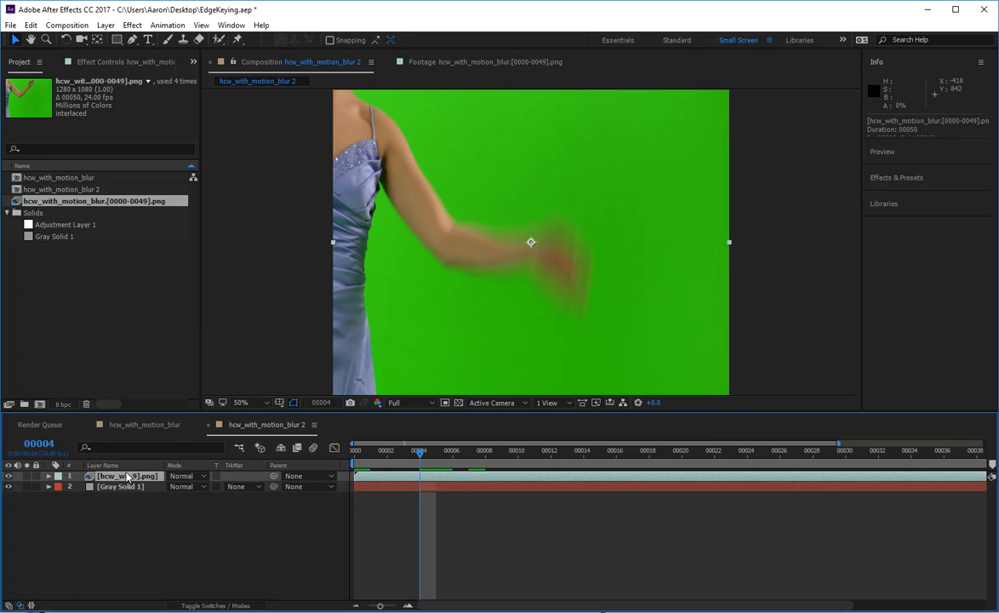
key("Return")
key("BackSpace")
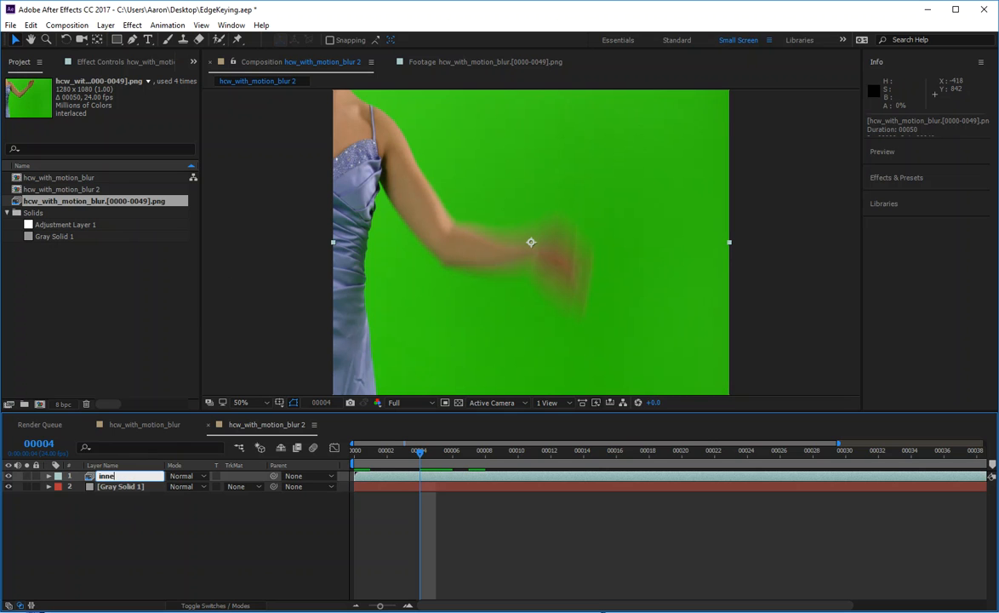
type("innerMask")
key("Return")
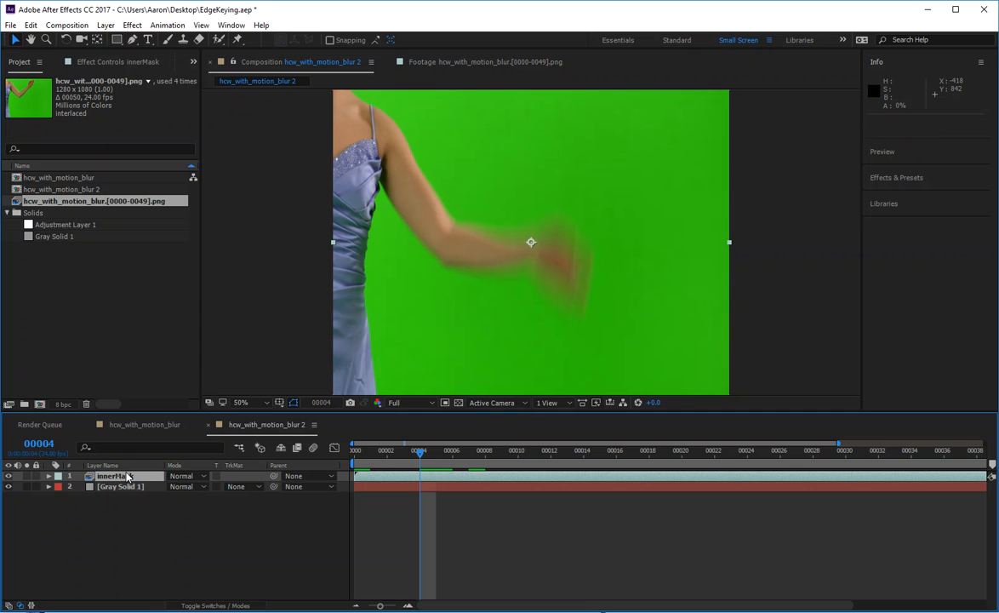
left_click(73, 525)
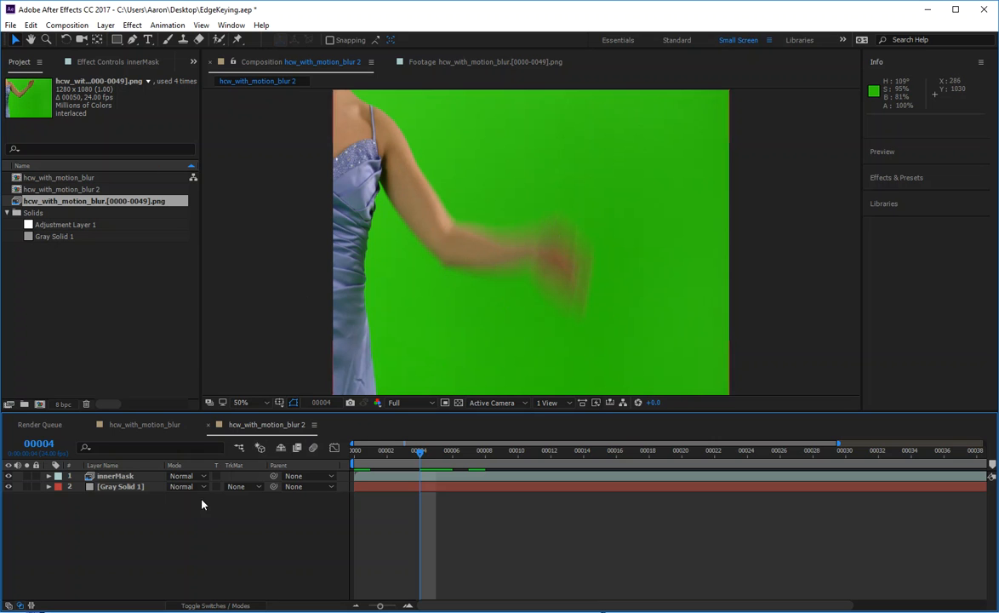
Step: Apply the Keylight (1.2) effect to the innerMask layer and sample the green background above the forearm as Screen Colour
left_click(115, 475)
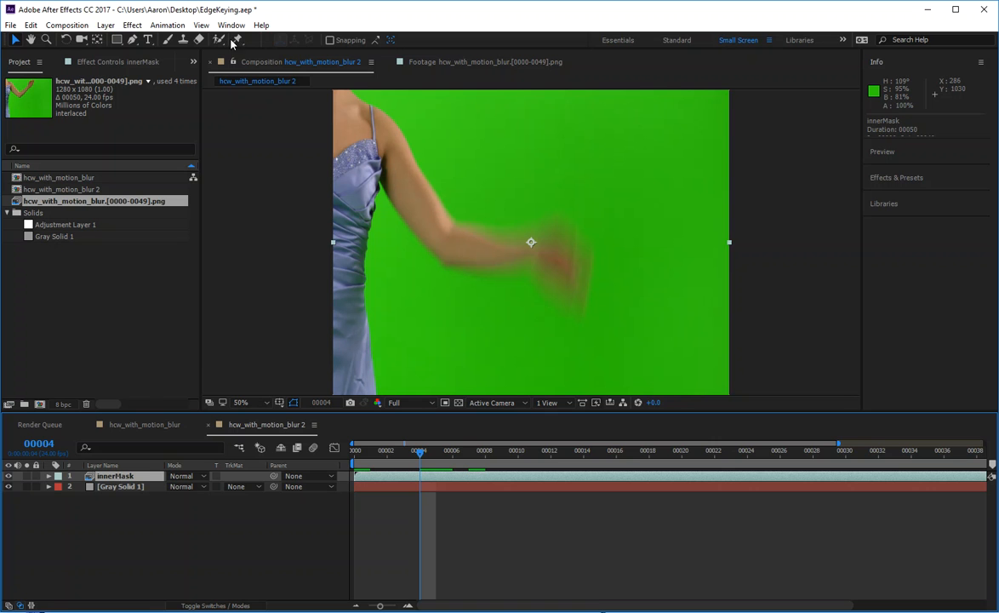
left_click(132, 25)
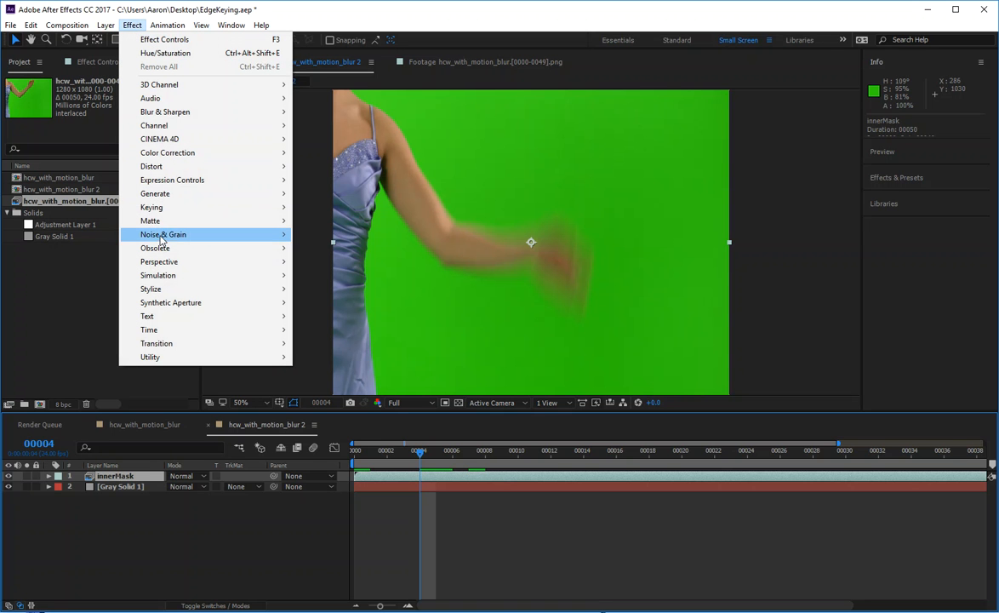
mouse_move(219, 208)
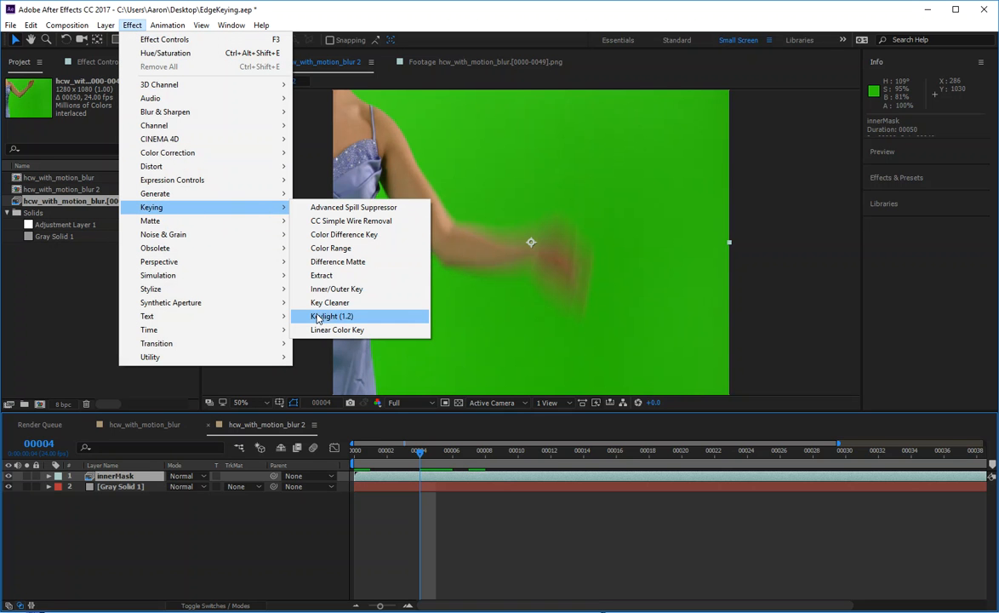
left_click(316, 318)
left_click(134, 171)
left_click(487, 224)
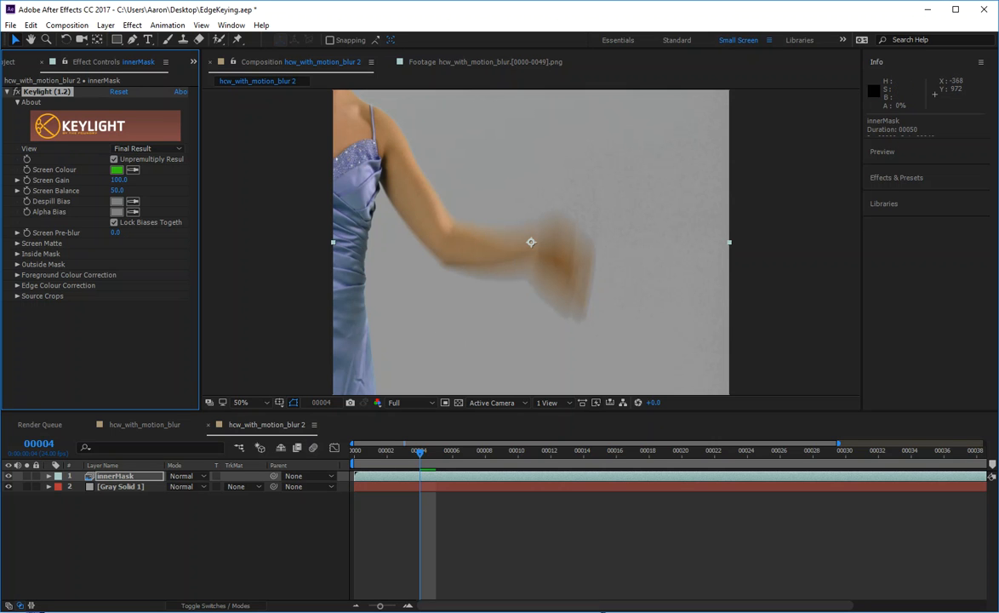
Step: Switch Keylight's view to Screen Matte and set the matte's Clip White to 75
left_click(132, 148)
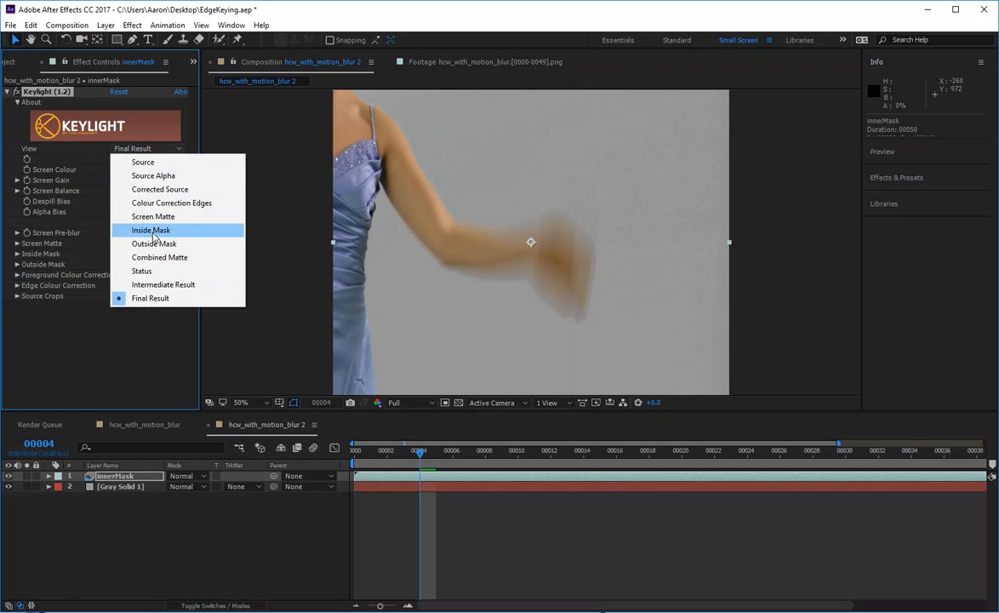
left_click(150, 217)
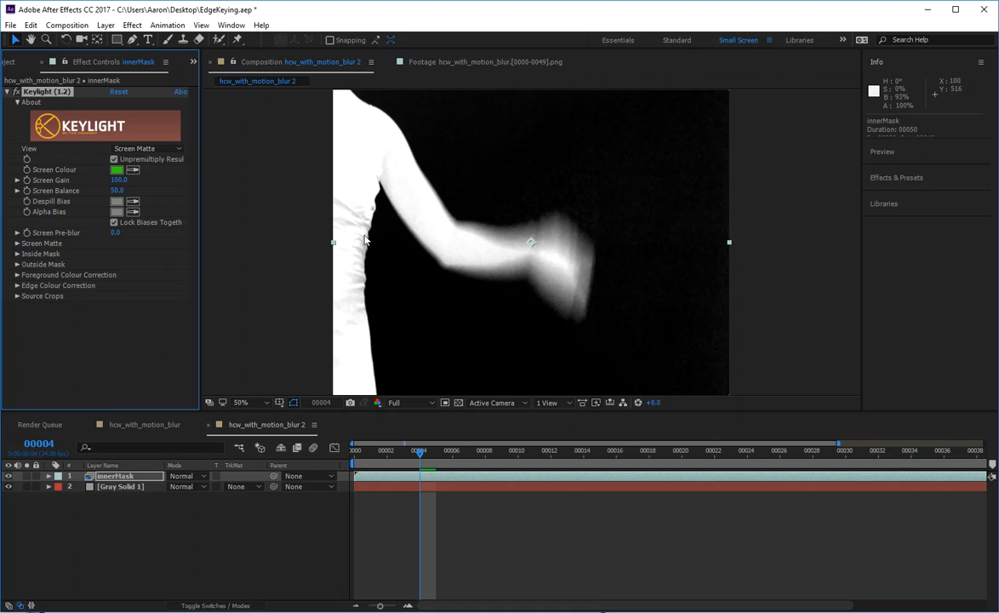
left_click(16, 243)
left_click(118, 264)
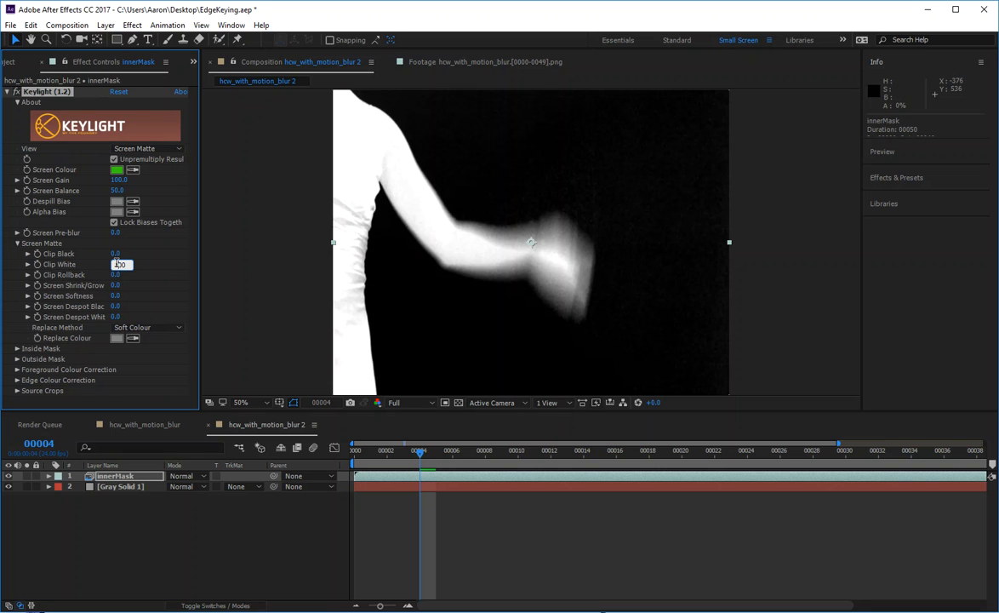
mouse_move(110, 262)
left_mouse_down()
mouse_move(97, 262)
mouse_move(117, 262)
left_mouse_up()
left_click(119, 266)
left_click(108, 271)
mouse_move(137, 265)
left_mouse_down()
mouse_move(98, 264)
mouse_move(164, 266)
mouse_move(156, 266)
left_mouse_up()
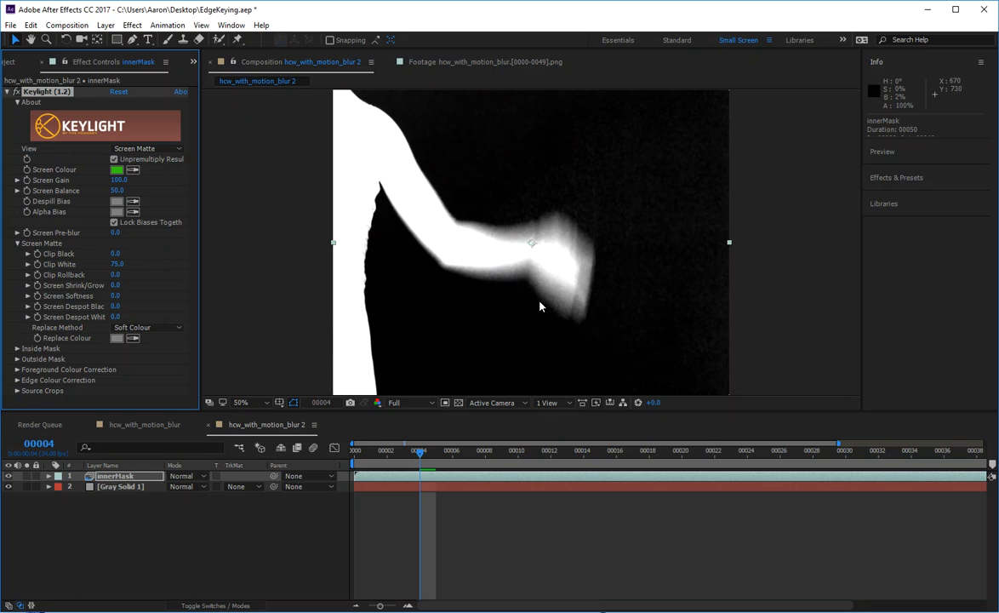
Step: Return Keylight's view to Final Result and raise the screen matte's Clip Black to 16
left_click(135, 148)
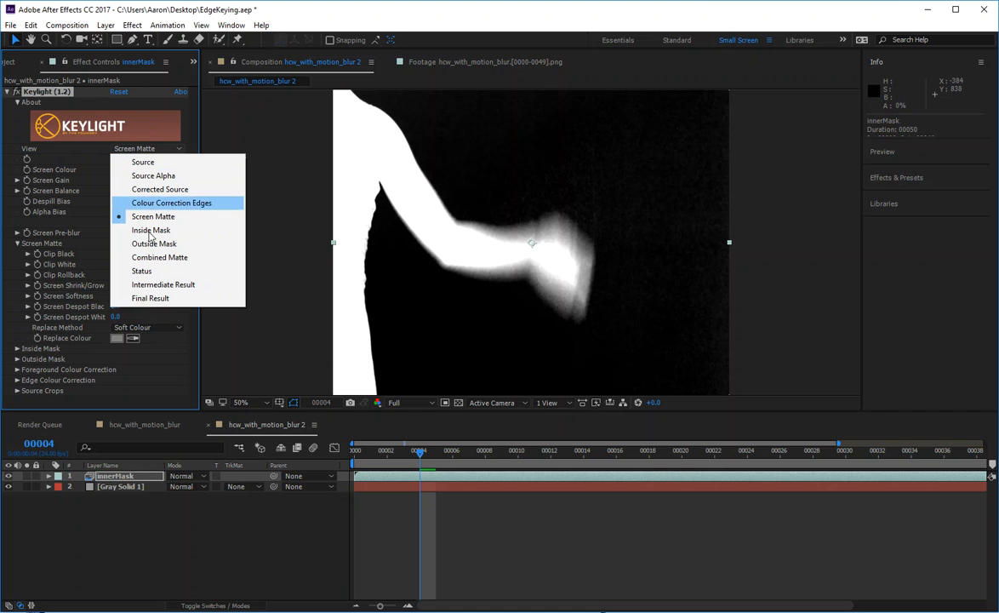
left_click(159, 300)
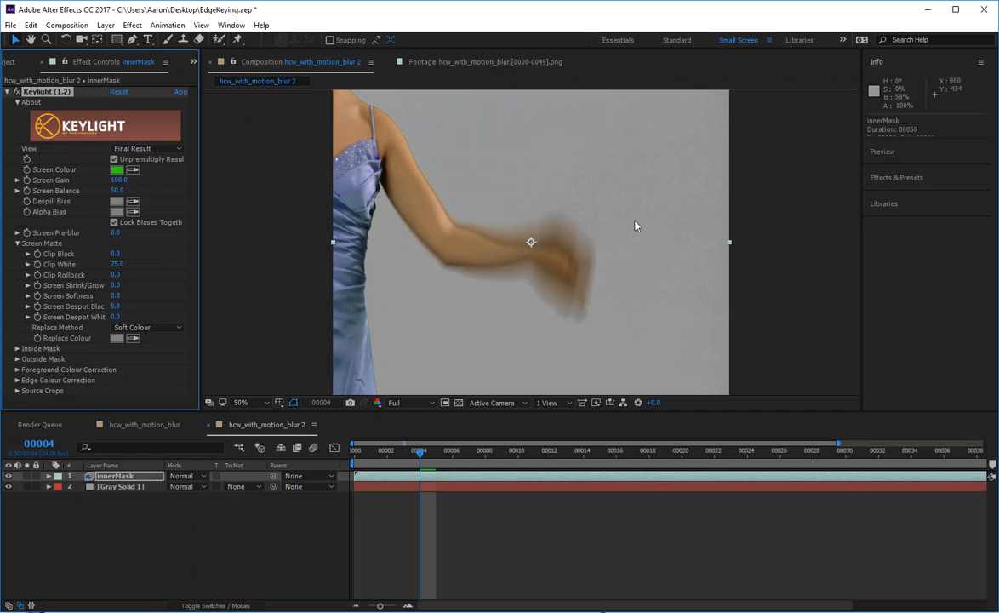
left_click_drag(119, 255, 124, 254)
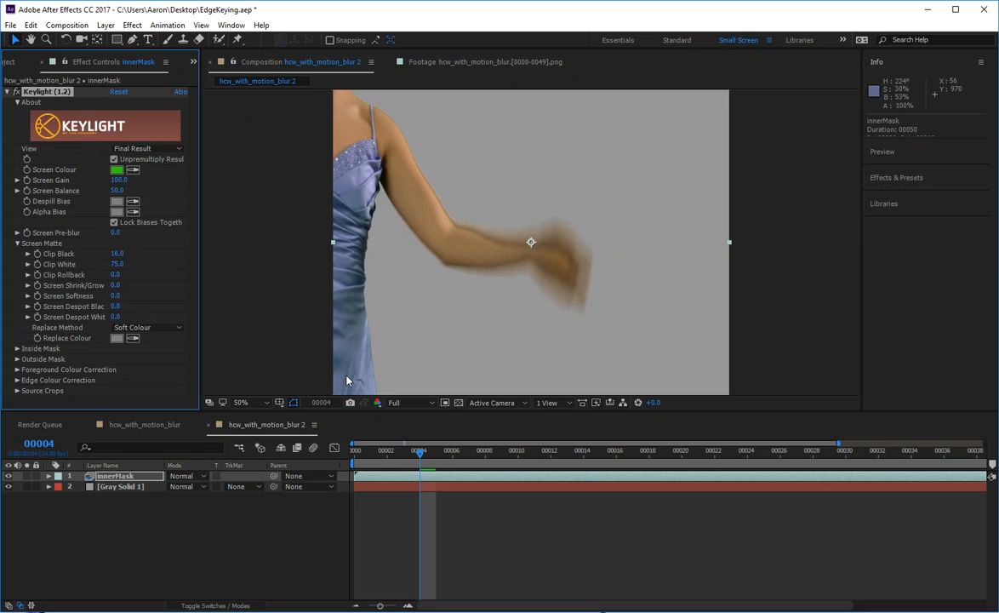
left_click(100, 508)
left_click(95, 478)
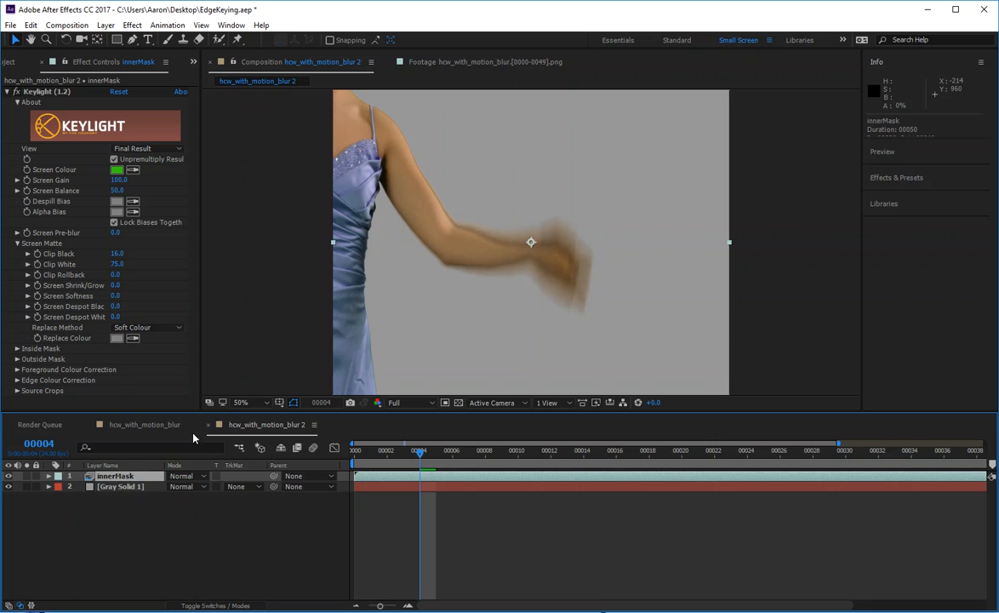
Step: Display Keylight's Screen Matte, then add a Simple Choker effect to innerMask with Choke Matte at 1.40
left_click(141, 153)
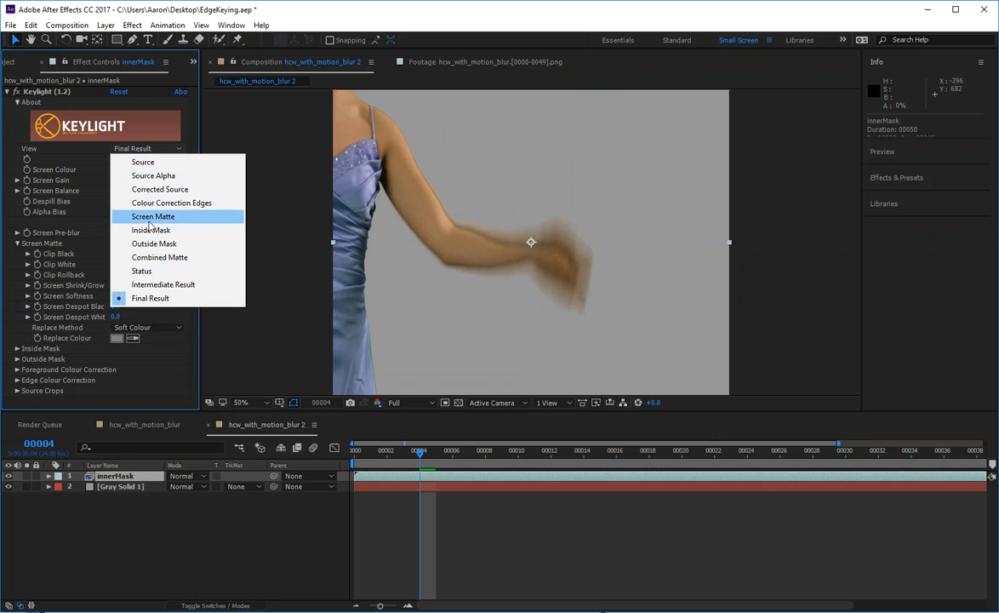
left_click(145, 216)
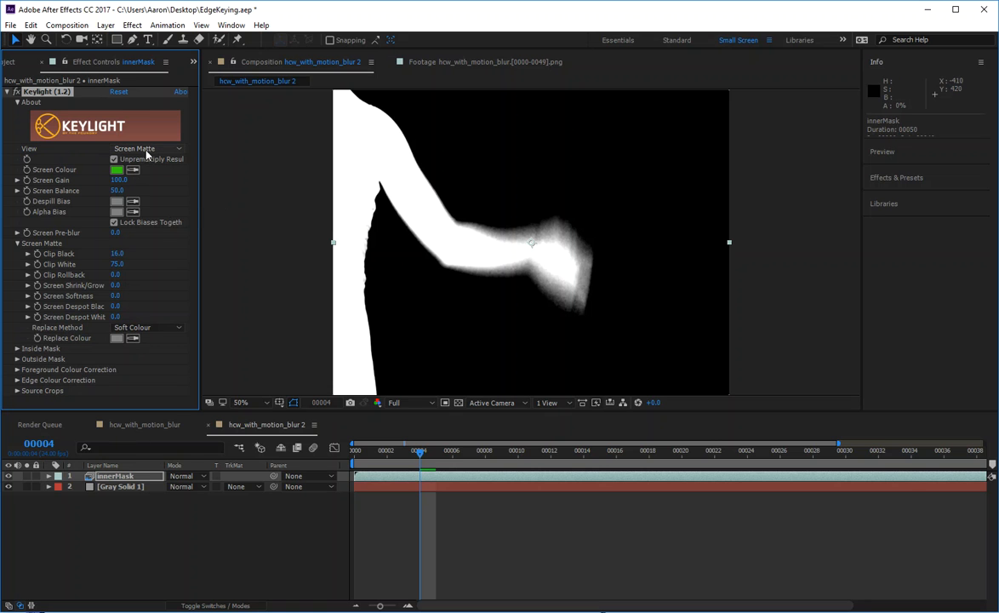
left_click(107, 500)
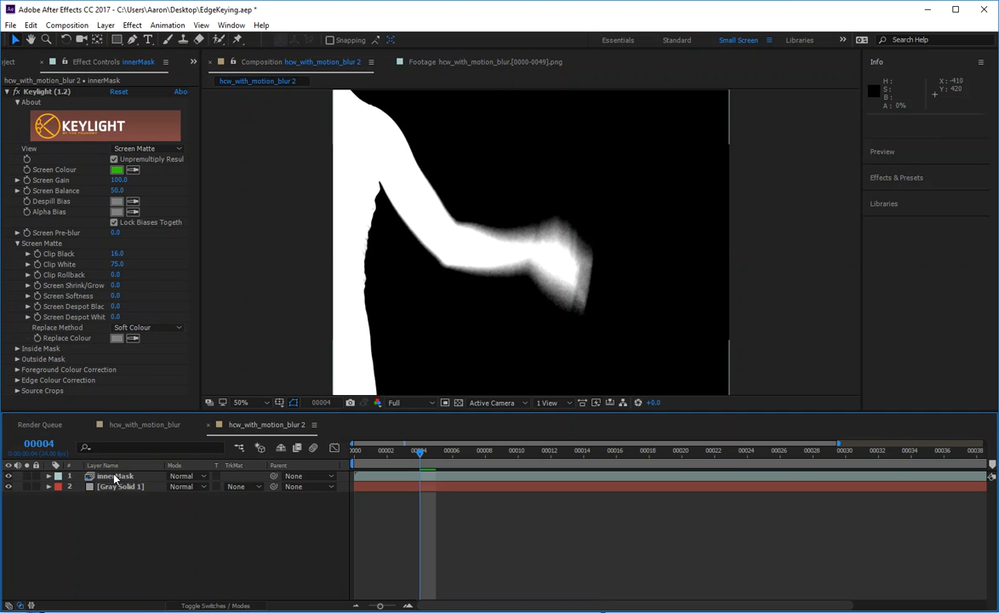
left_click(112, 476)
left_click(132, 25)
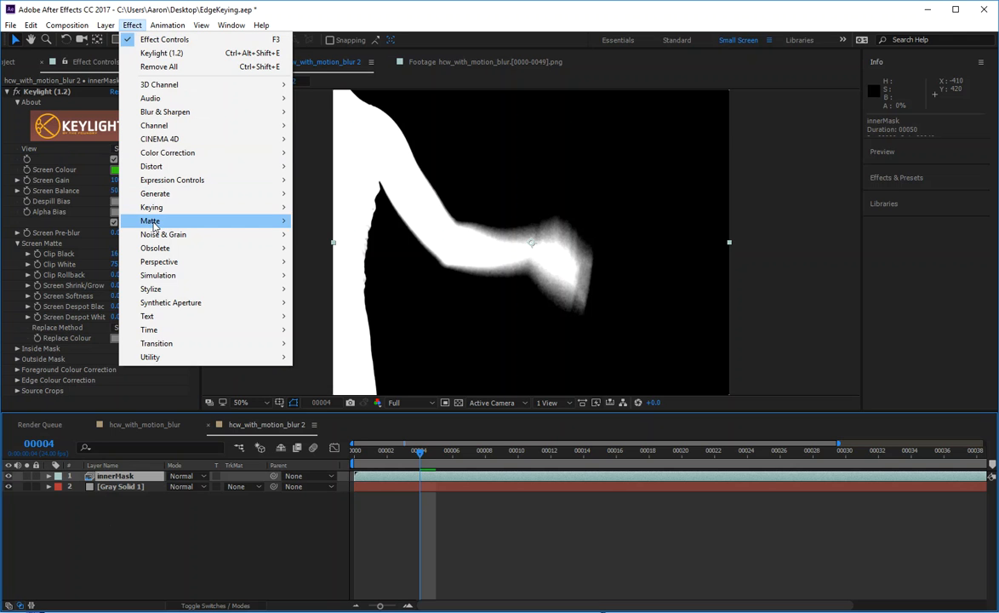
mouse_move(158, 220)
left_click(332, 275)
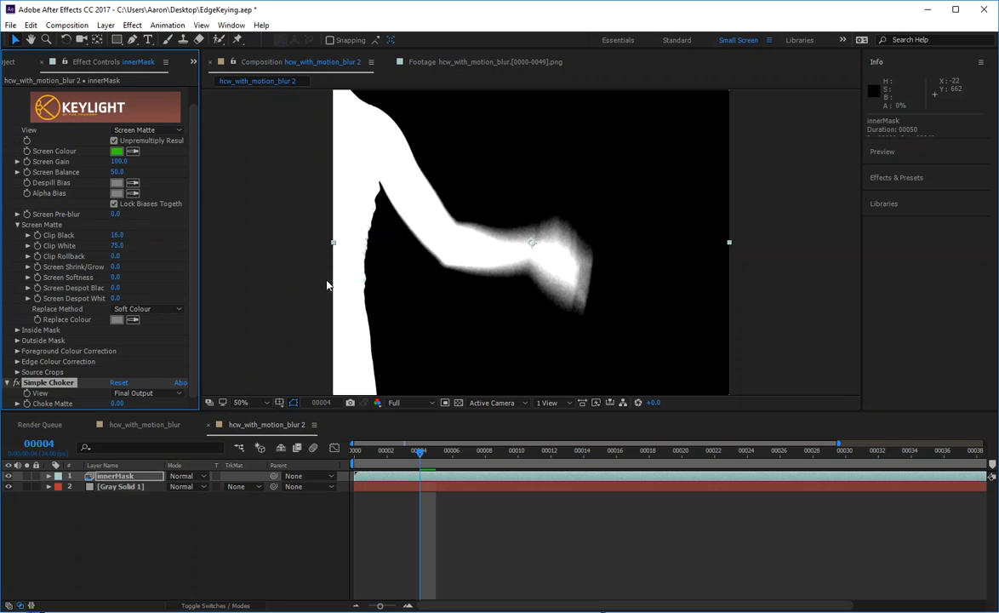
left_click_drag(119, 406, 124, 405)
Step: Set Choke Matte to 2.80 while viewing Keylight's Intermediate Result, and return the view to Final Result
left_click(136, 130)
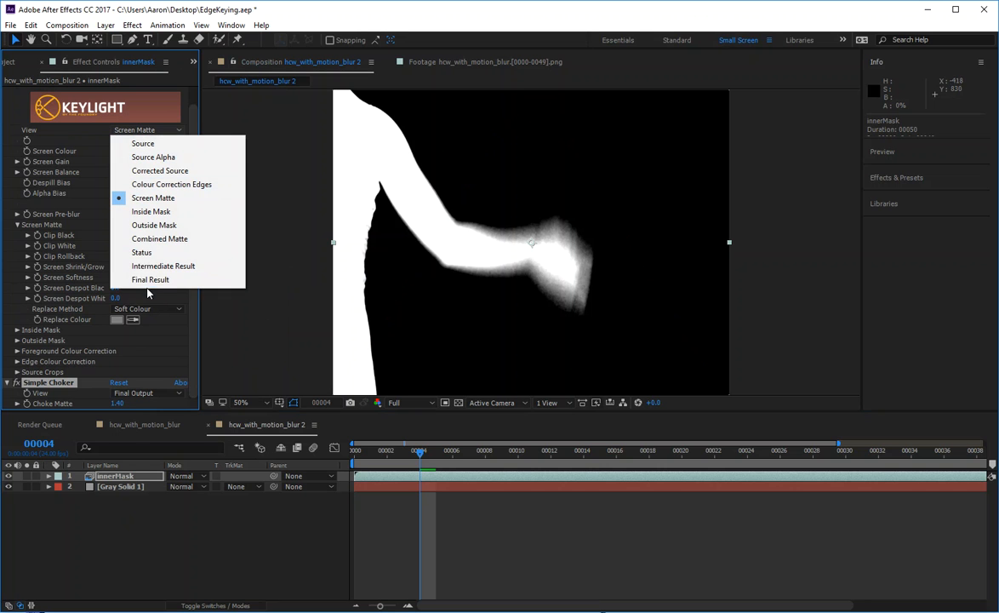
left_click(149, 265)
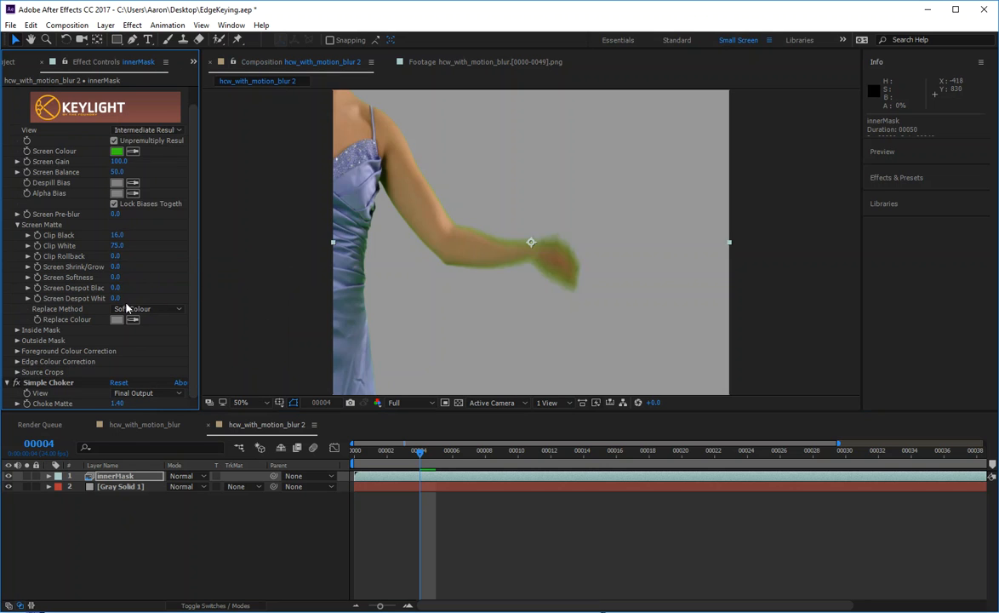
left_click_drag(115, 403, 121, 403)
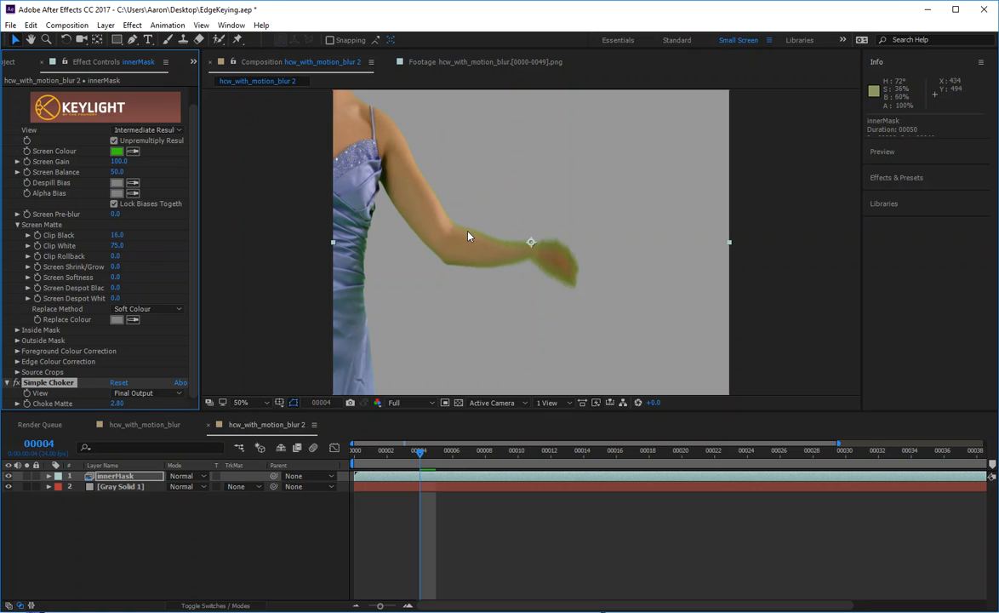
left_click(165, 132)
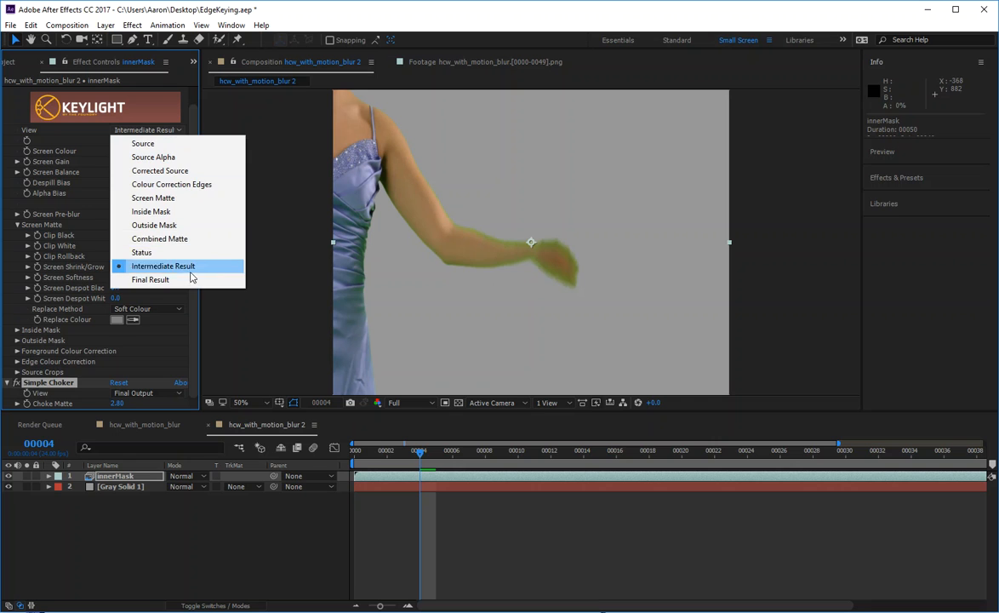
left_click(150, 280)
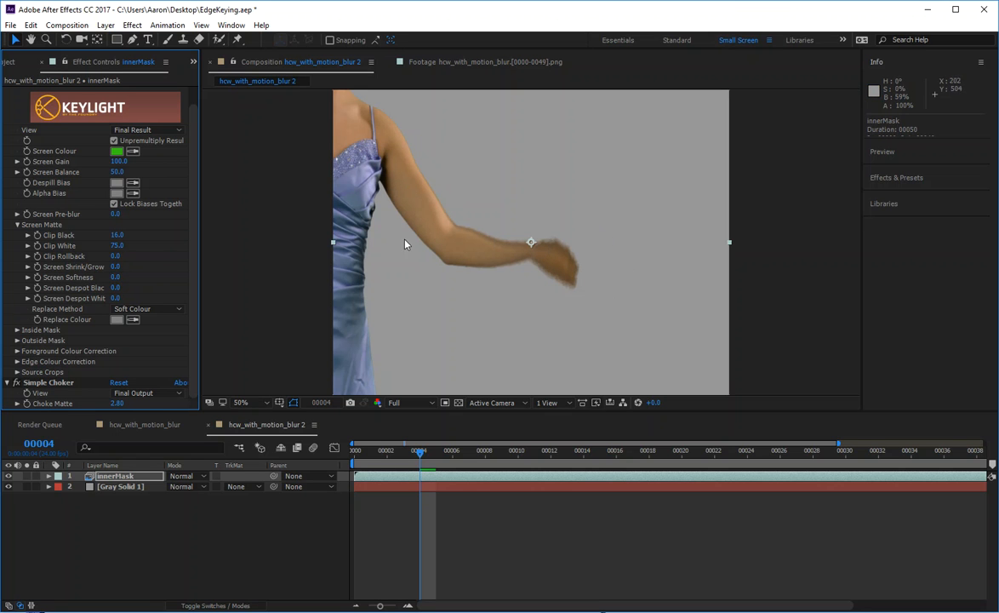
Step: Add a Gaussian Blur effect to the innerMask layer with Blurriness set to 2
left_click(82, 524)
left_click(104, 479)
left_click(178, 288)
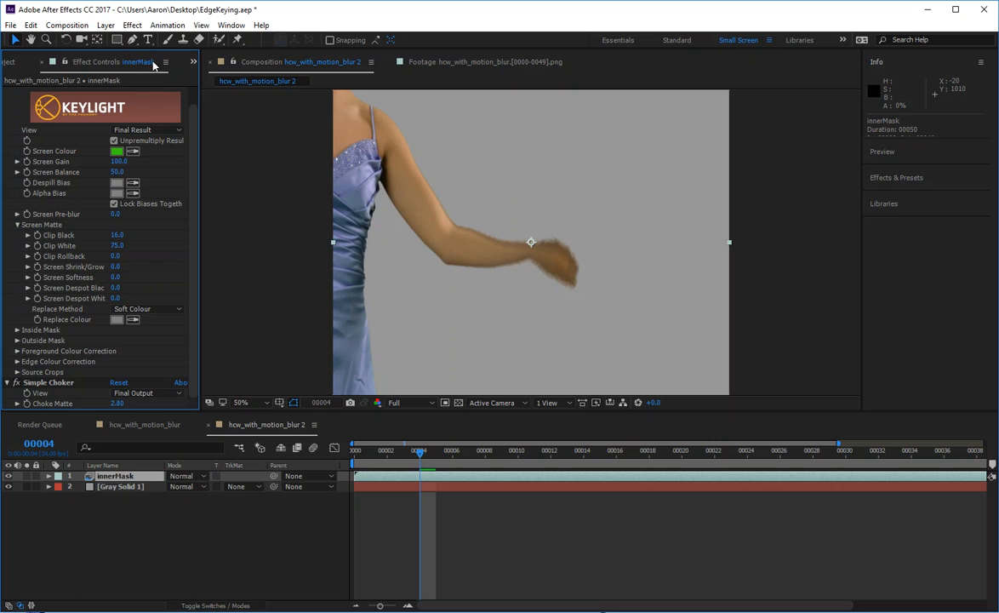
left_click(134, 25)
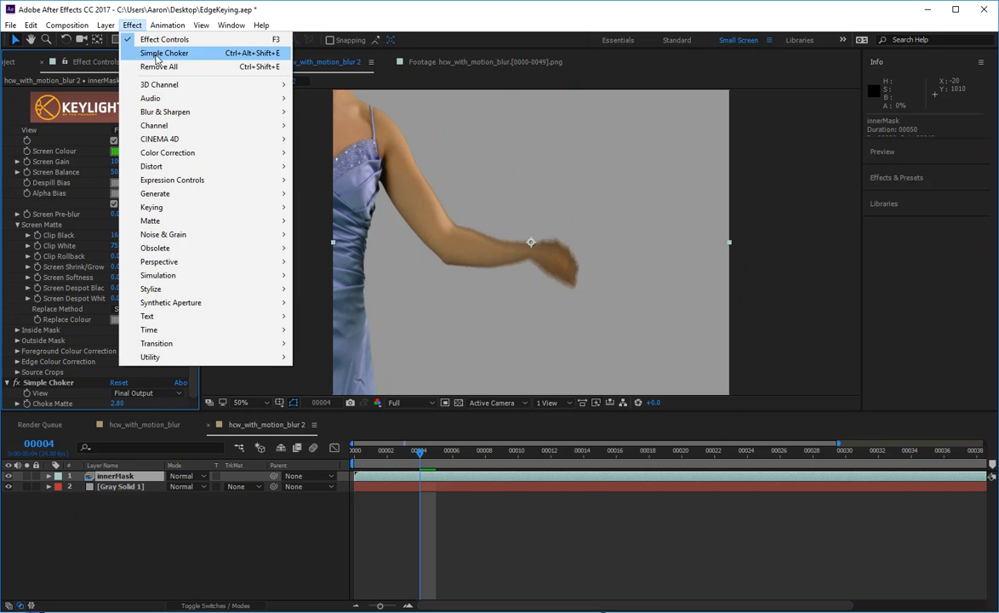
mouse_move(256, 113)
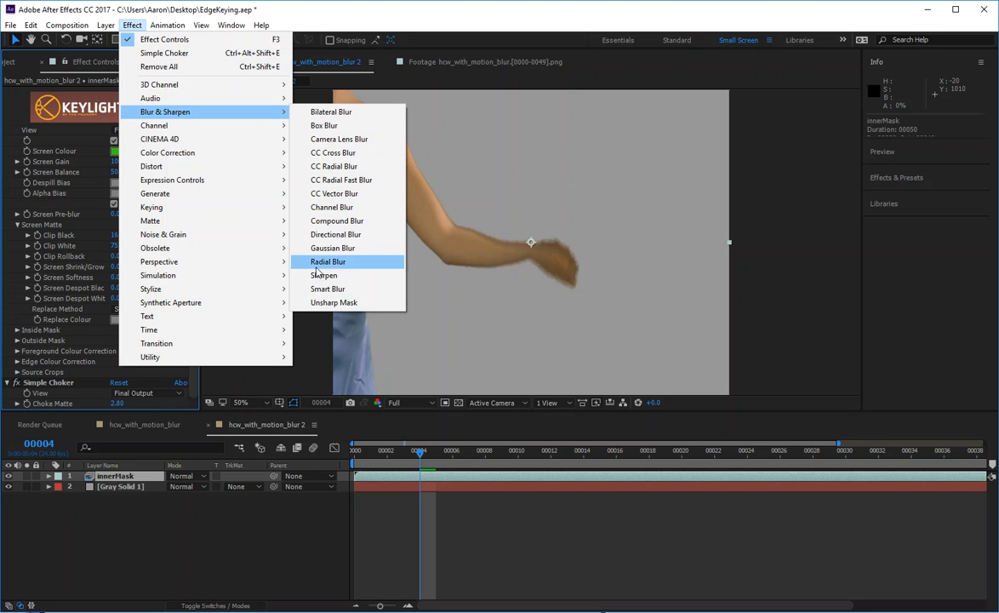
left_click(331, 248)
left_click(119, 383)
type("2")
key("Return")
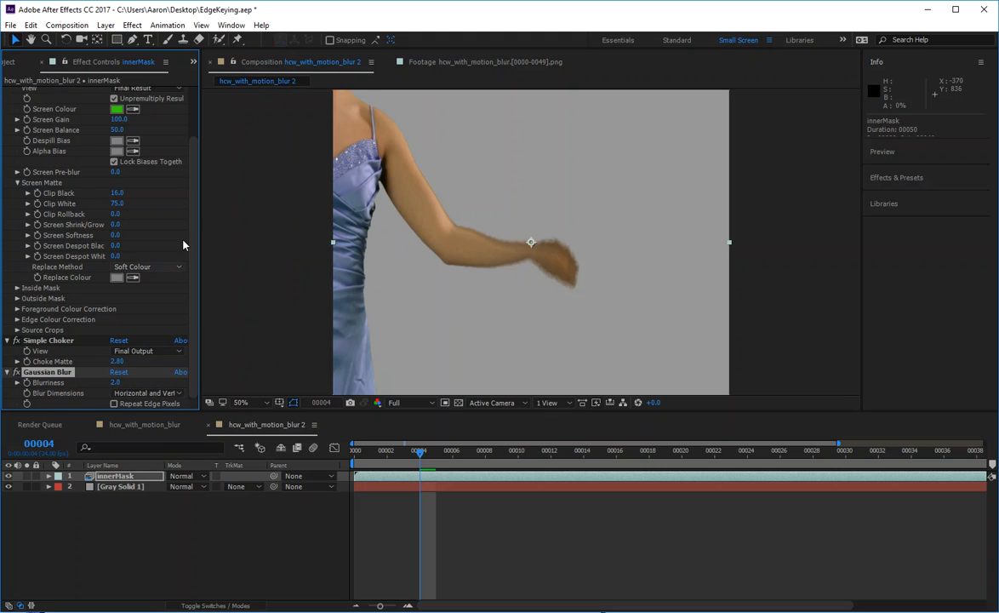
left_click(131, 542)
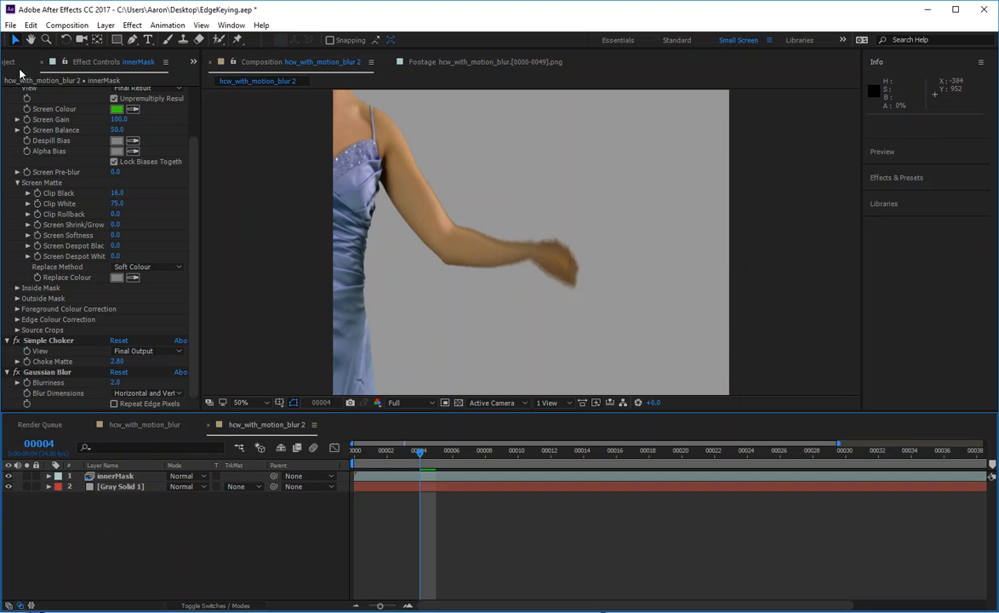
Step: Add another copy of the hcw_with_motion_blur.[0000-0049].png footage to the timeline between innerMask and Gray Solid 1
left_click(192, 61)
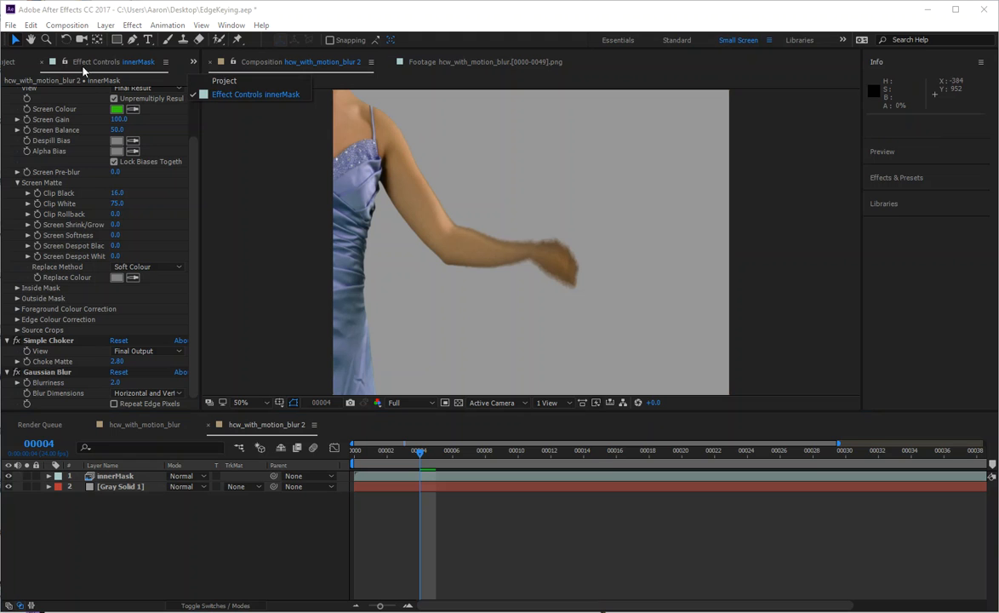
left_click(10, 64)
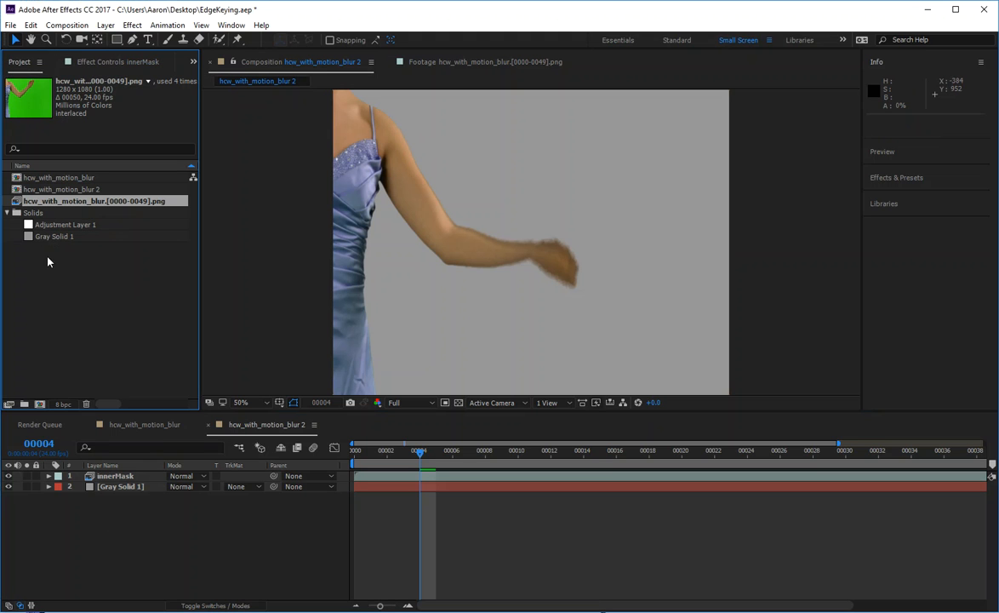
left_click_drag(26, 201, 99, 492)
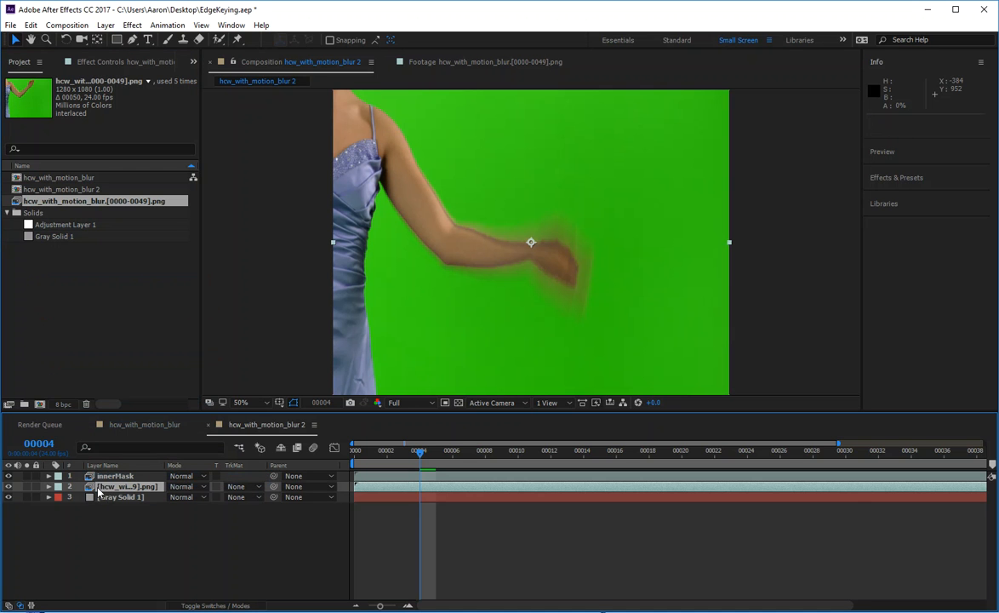
Step: Rename the new footage layer Color and set its track matte to Alpha Matte "innerMask"
key("Return")
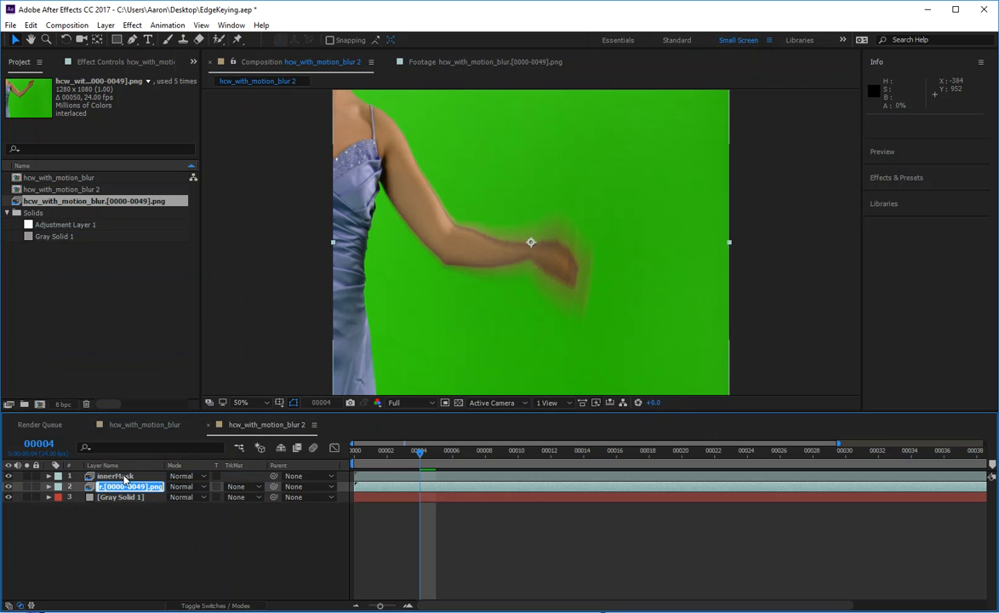
type("Color")
key("Return")
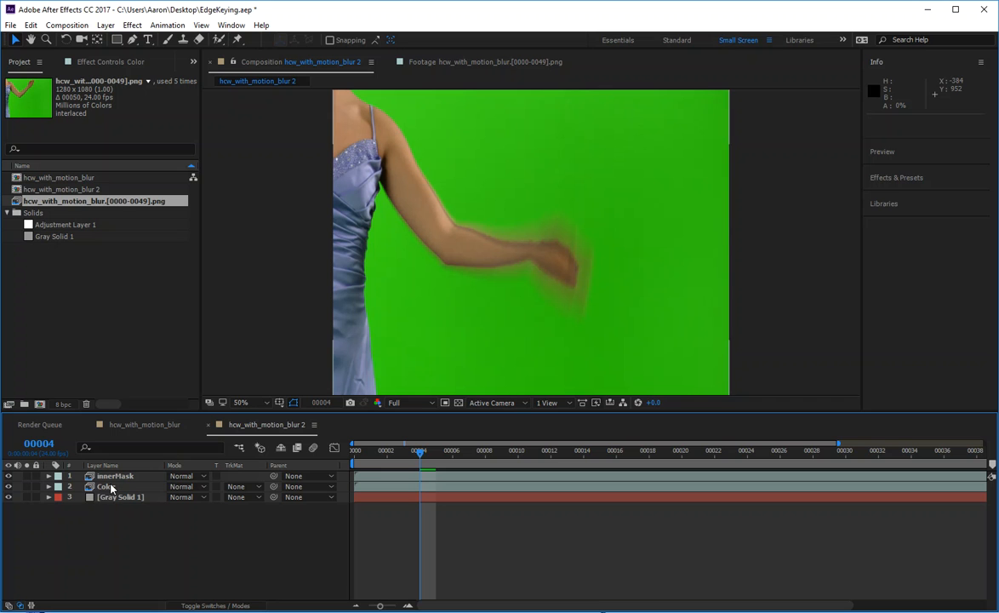
left_click(101, 487)
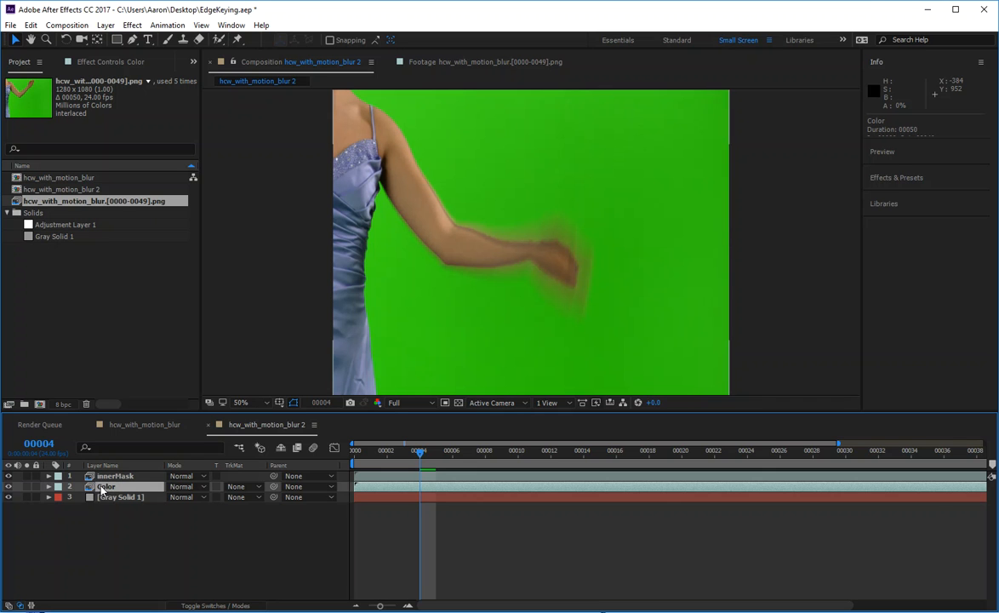
left_click(242, 486)
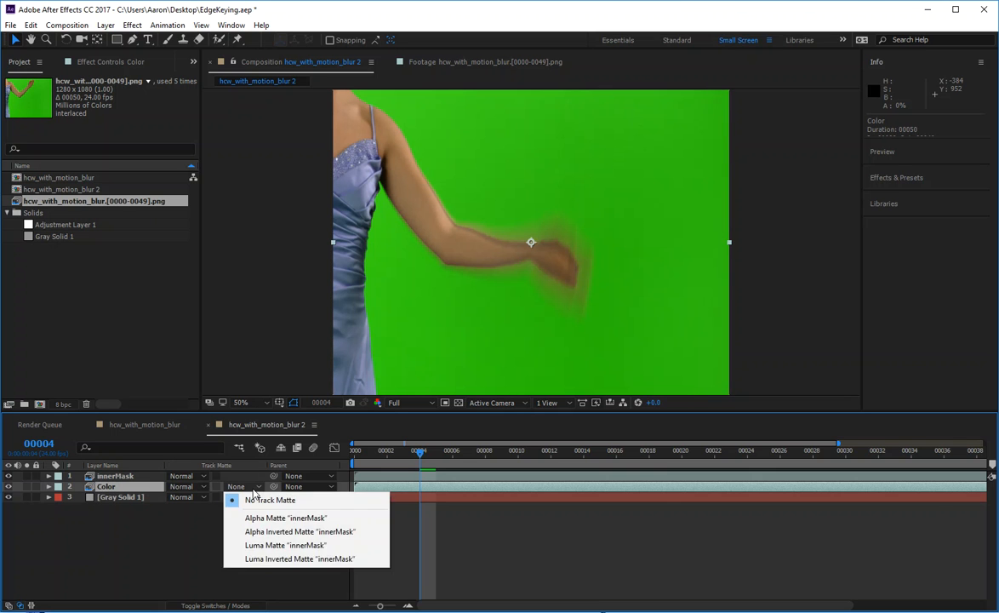
left_click(271, 517)
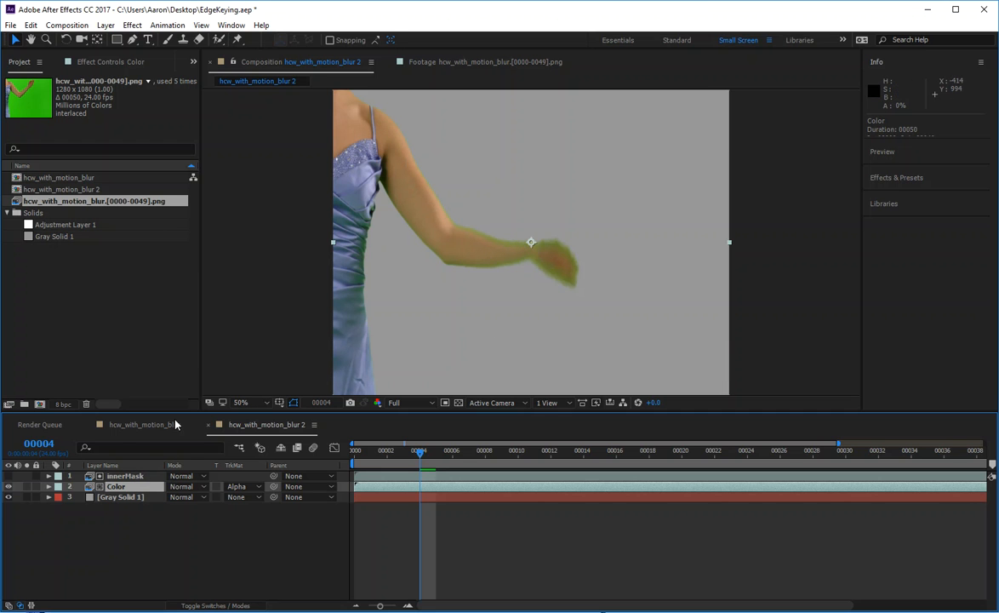
Step: Show innerMask in place of the Color layer and set its Keylight view to Intermediate Result
left_click(8, 486)
left_click(8, 476)
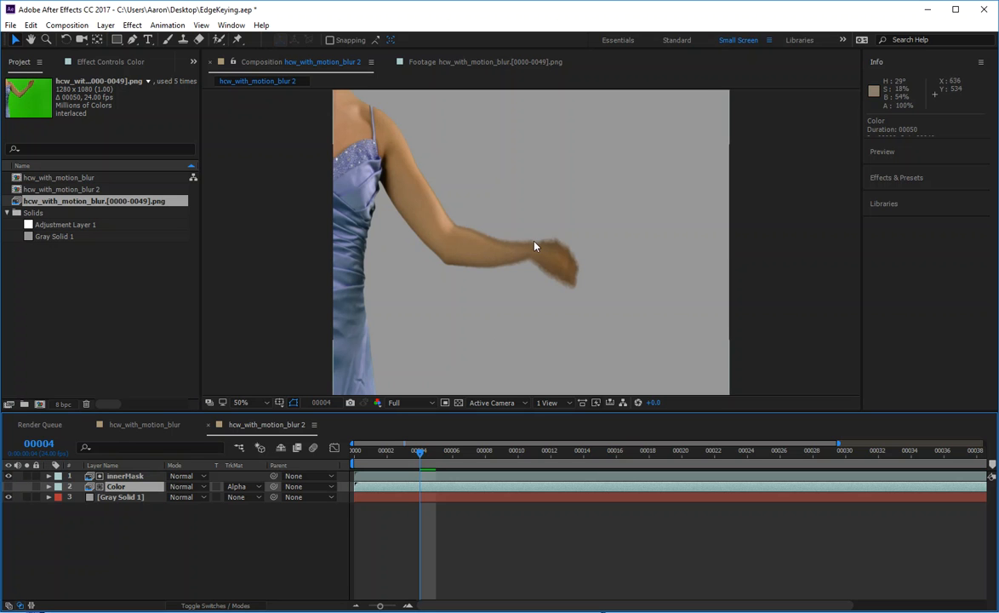
left_click(132, 476)
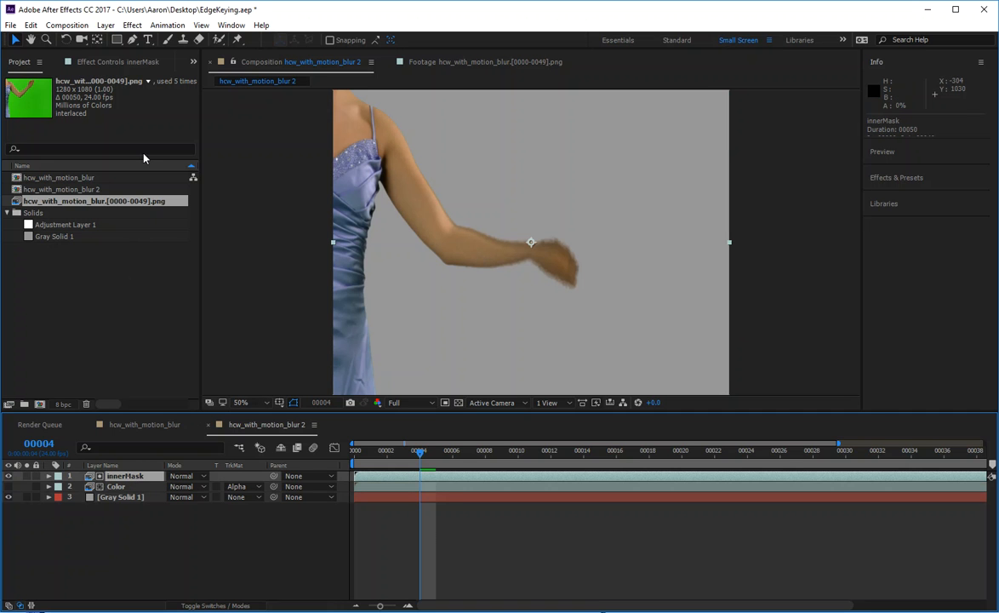
key("e")
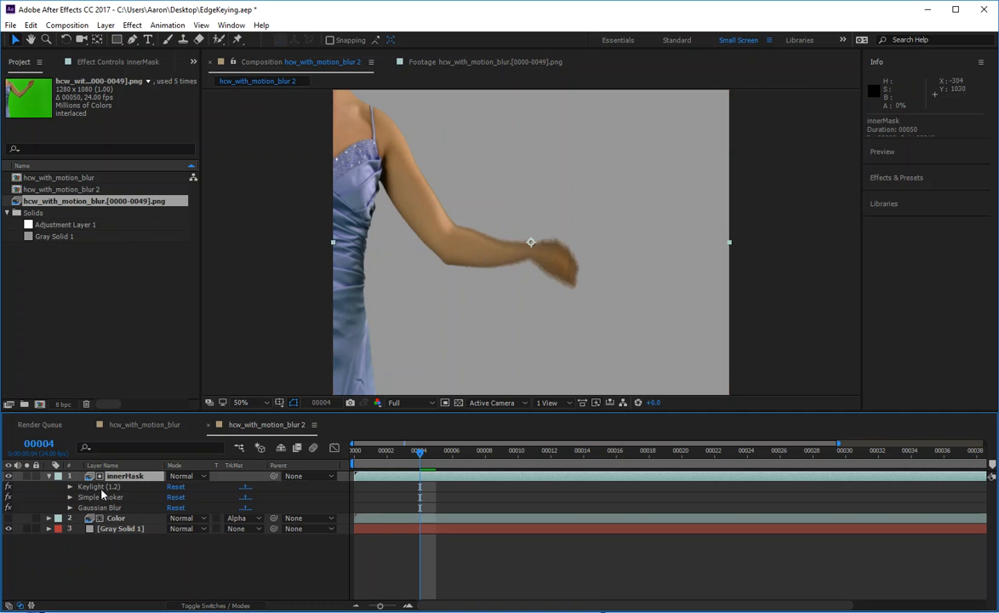
left_click(99, 486)
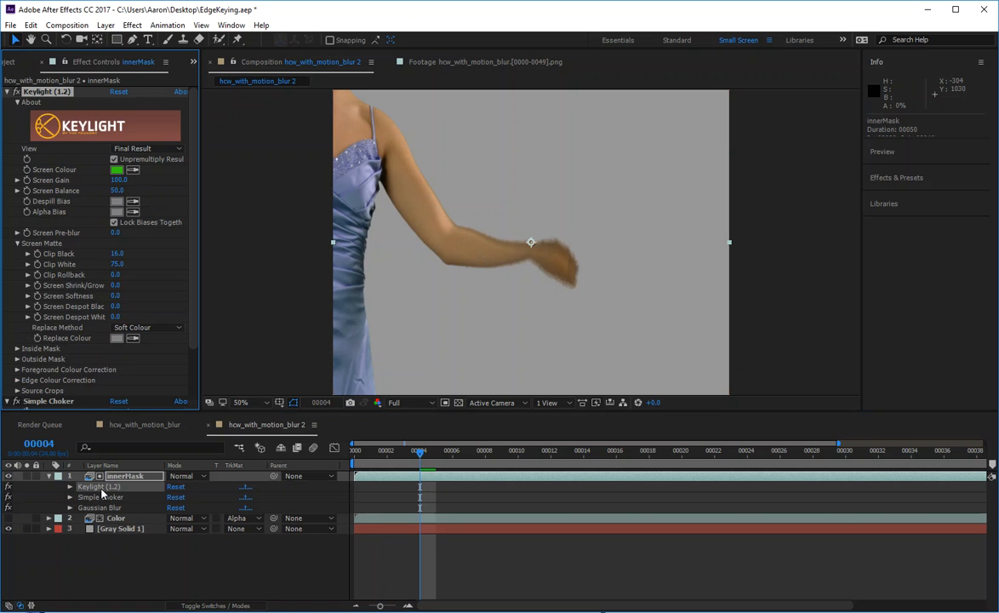
left_click(141, 150)
left_click(132, 259)
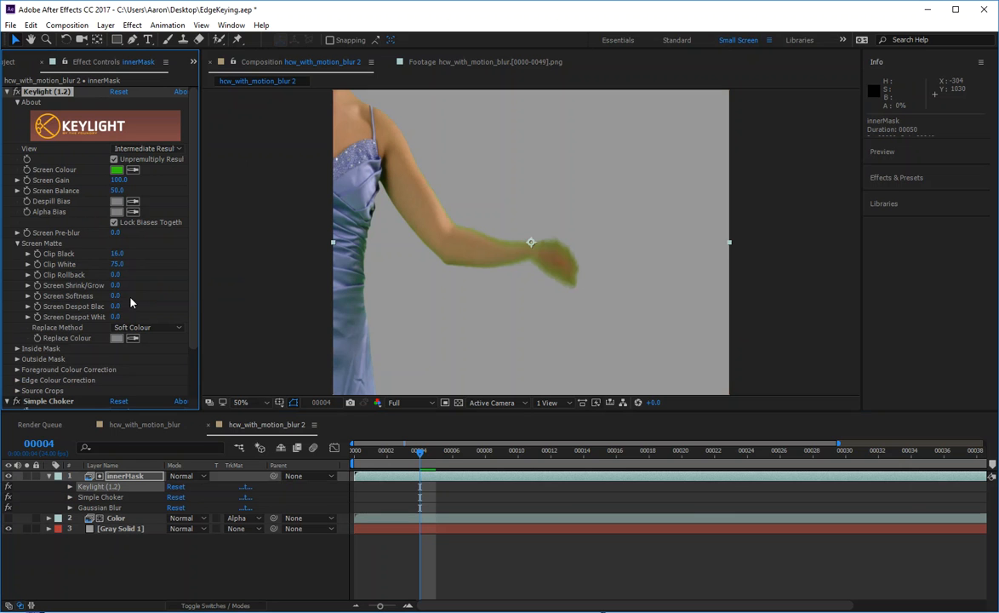
Step: Collapse innerMask's effect list, hide innerMask and make the Color layer visible
left_click(68, 570)
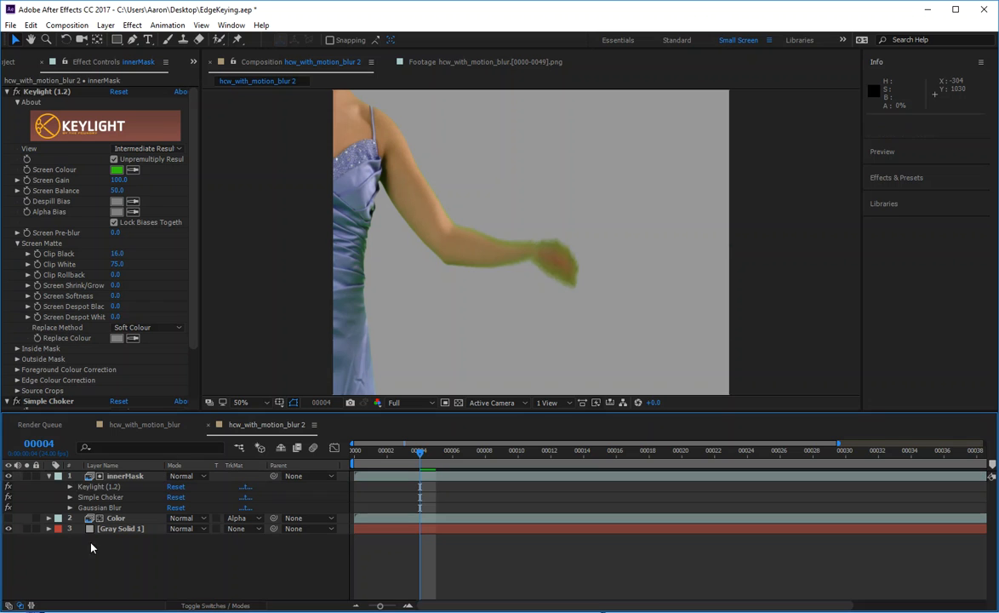
left_click(50, 478)
left_click(8, 486)
left_click(8, 486)
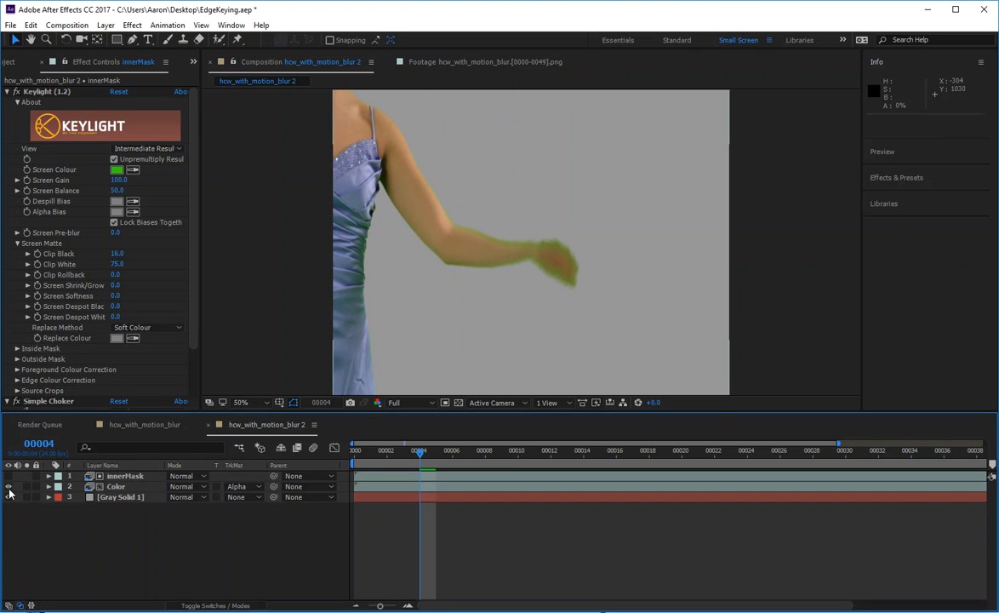
Step: Set the Blurriness of innerMask's Gaussian Blur to 5
left_click(111, 487)
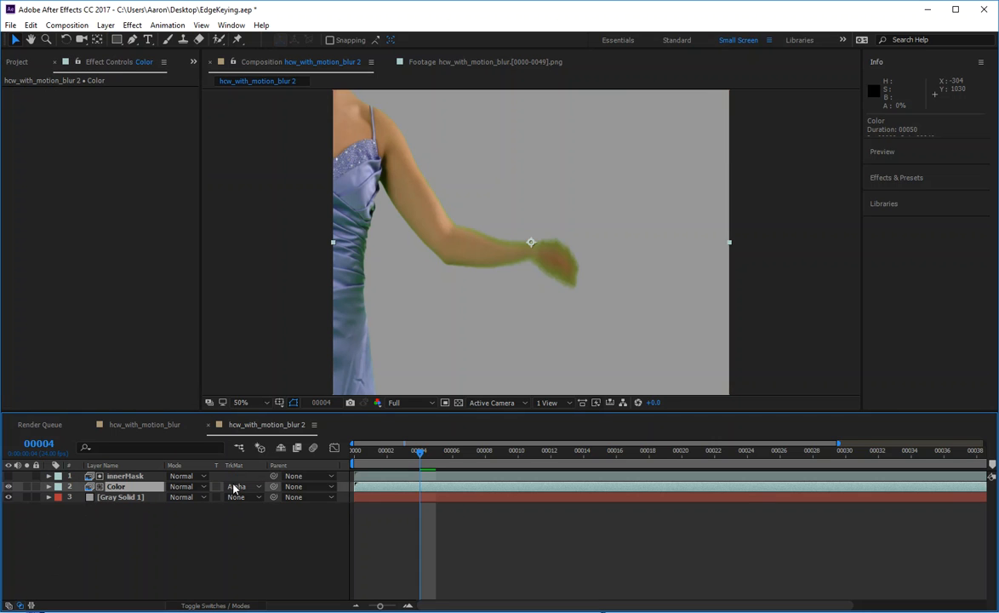
left_click(122, 476)
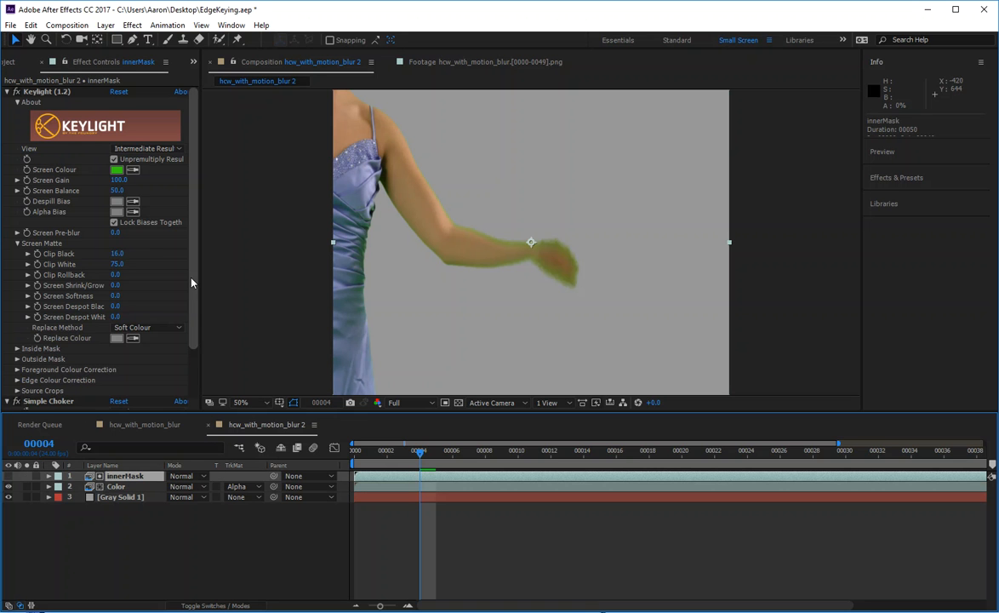
scroll(174, 296, "down", 3)
left_click(114, 384)
type("5")
key("Return")
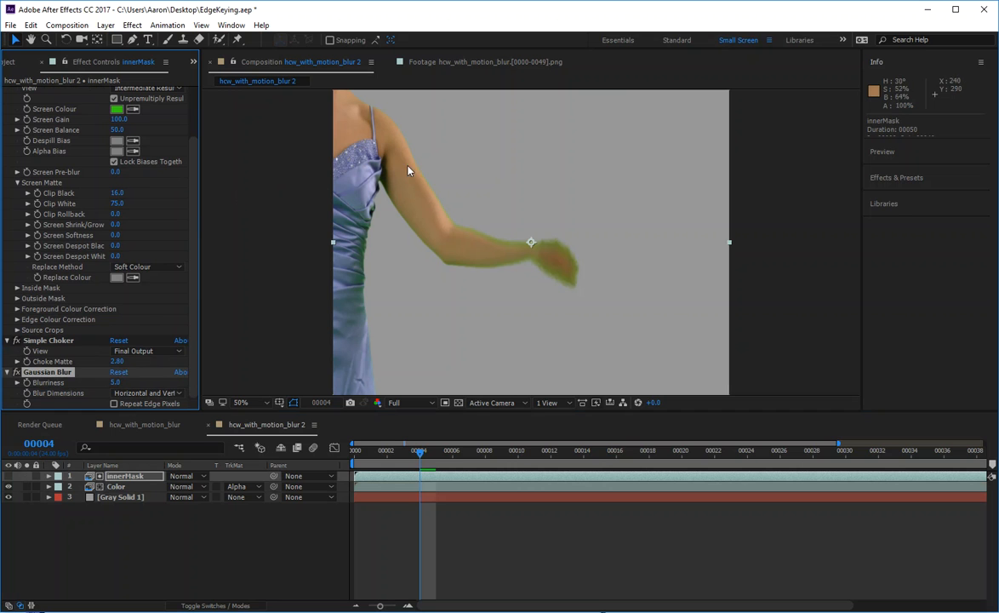
left_click(112, 532)
Step: Add the Advanced Spill Suppressor effect to the Color layer and set its Method to Ultra
left_click(113, 486)
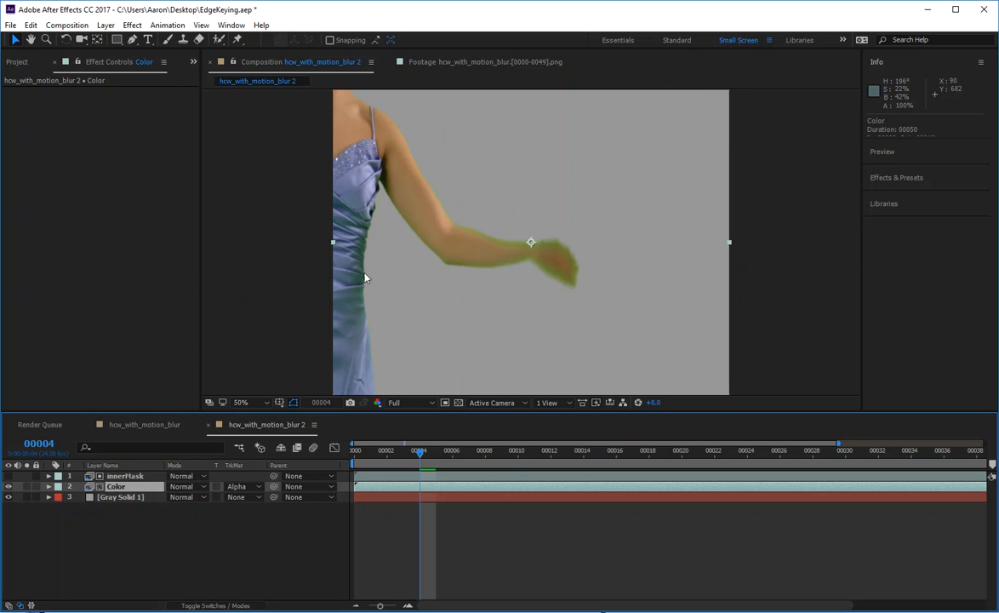
left_click(132, 27)
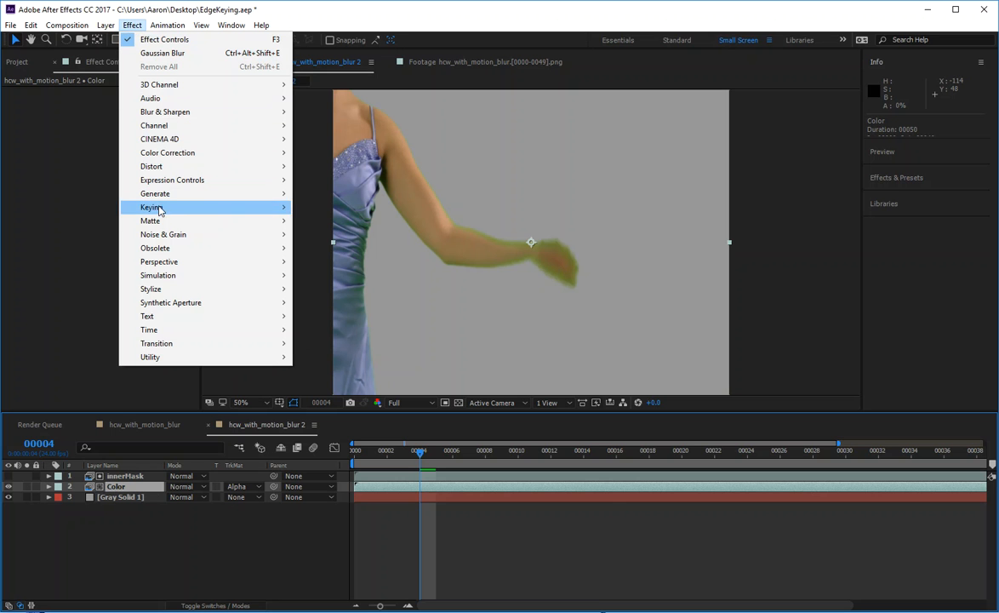
mouse_move(160, 211)
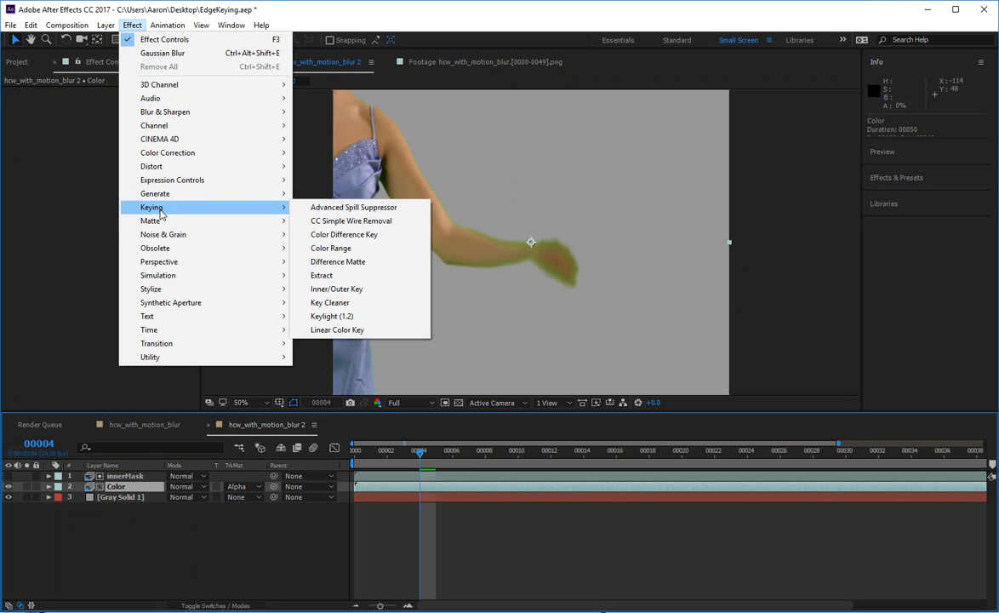
left_click(330, 207)
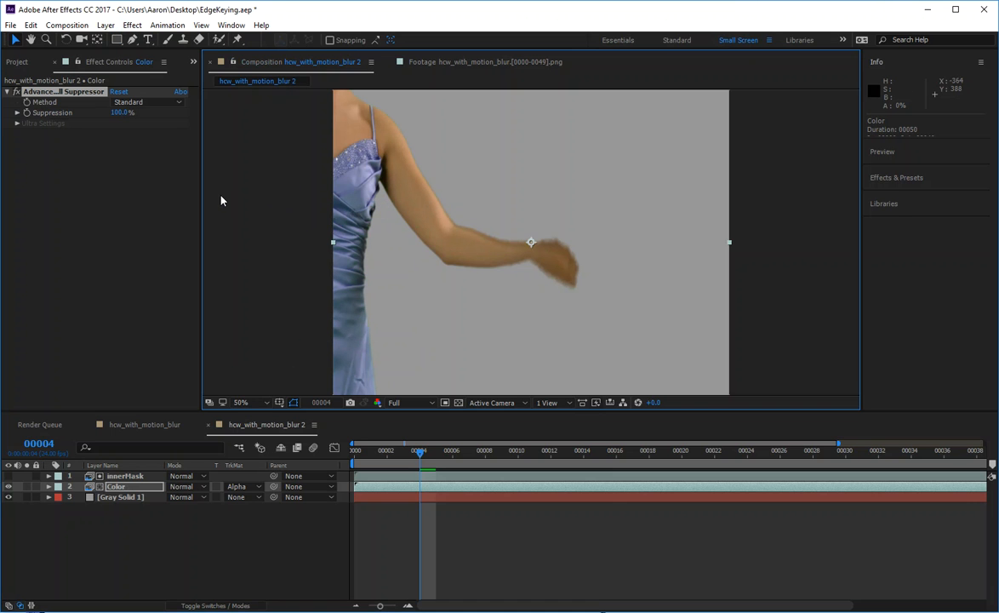
left_click(146, 103)
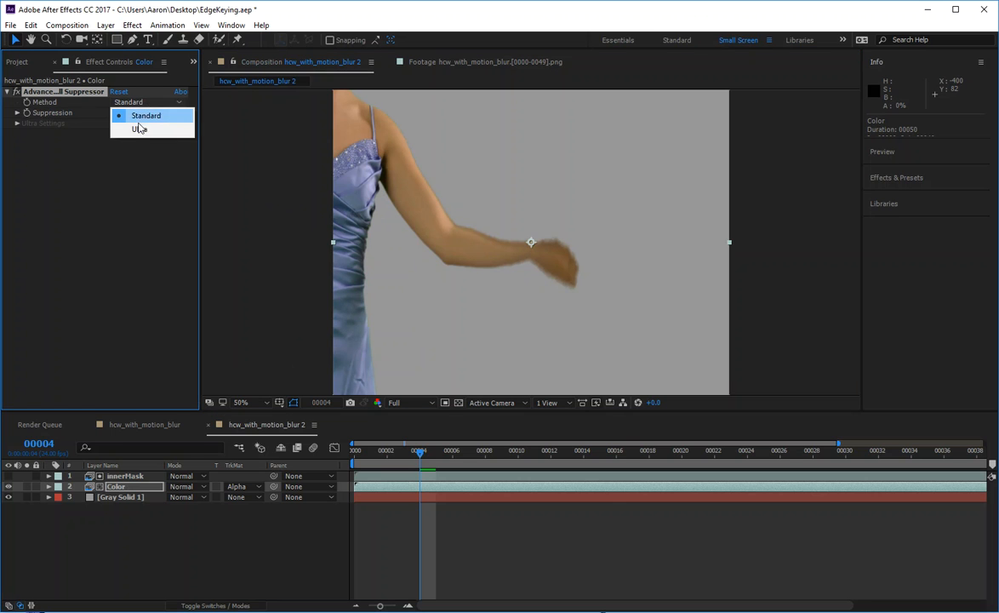
left_click(135, 131)
left_click(132, 133)
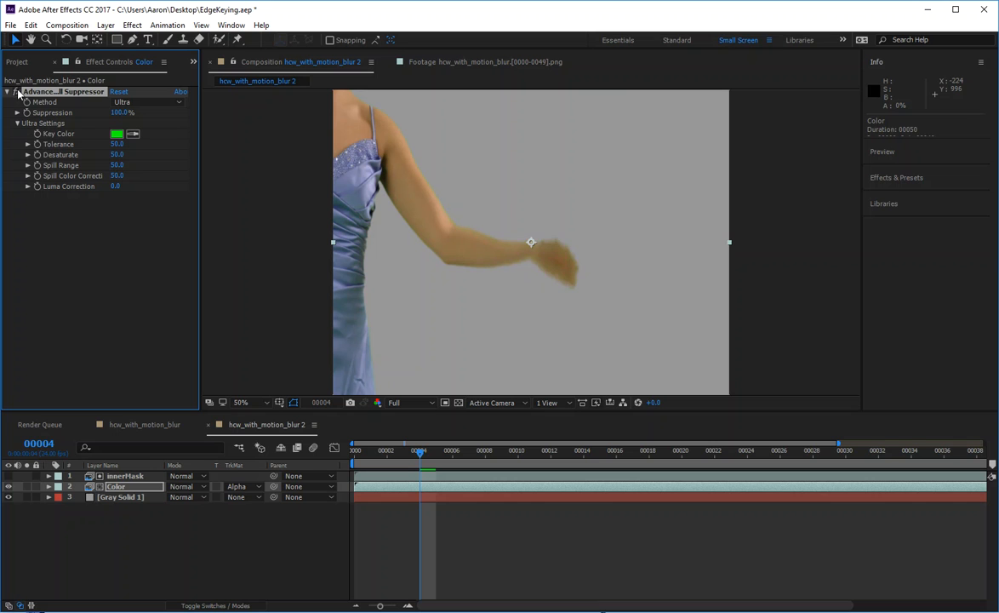
left_click(95, 499)
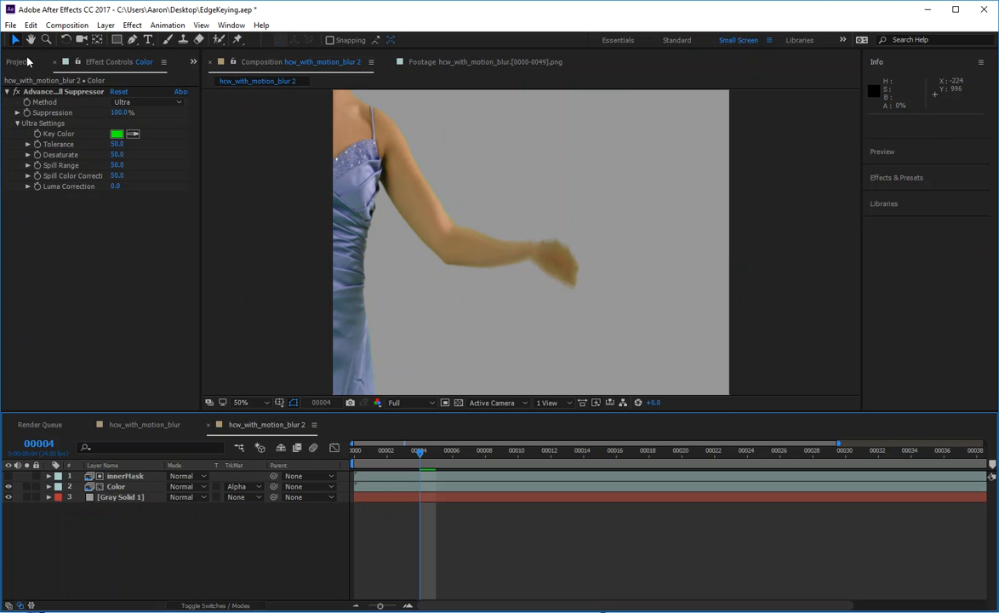
Step: Add another copy of hcw_with_motion_blur.[0000-0049].png above innerMask in the timeline and rename it edgeMask
left_click(180, 62)
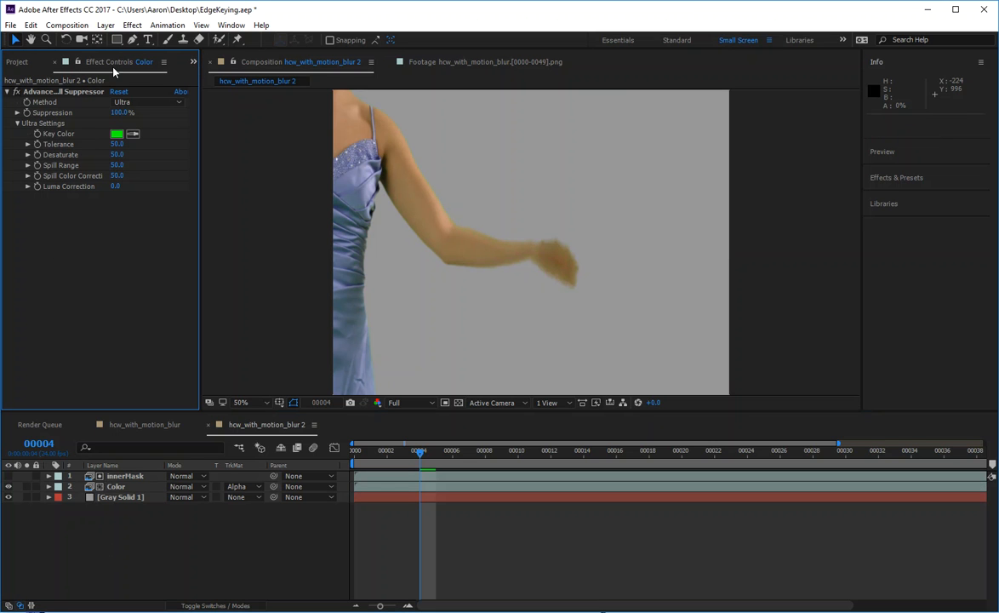
left_click(19, 62)
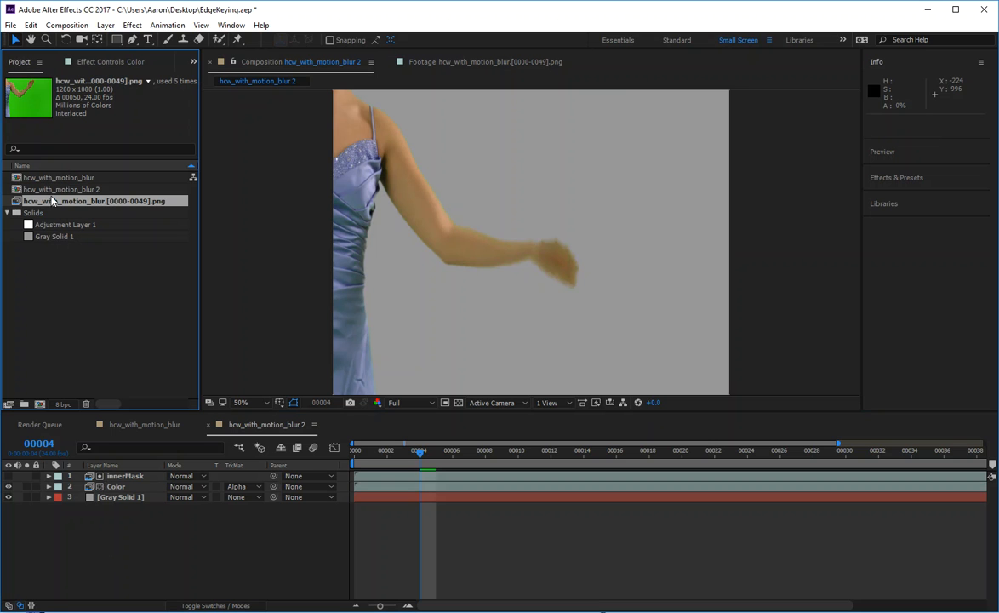
left_click_drag(56, 201, 68, 482)
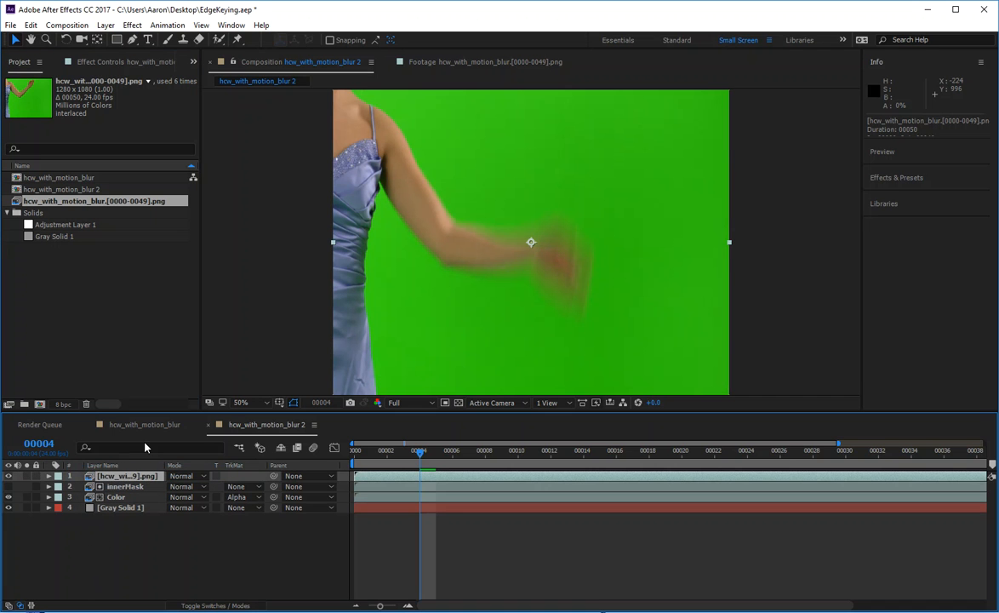
key("Return")
type("edgeMask")
key("Return")
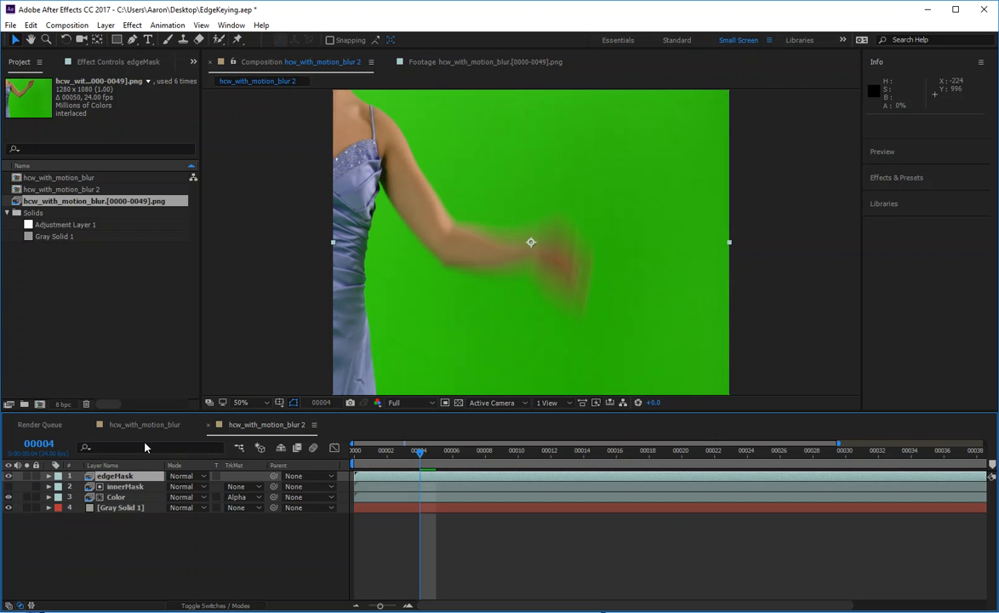
Step: Apply Keylight (1.2) to edgeMask with the footage's green background as its Screen Colour
left_click(132, 25)
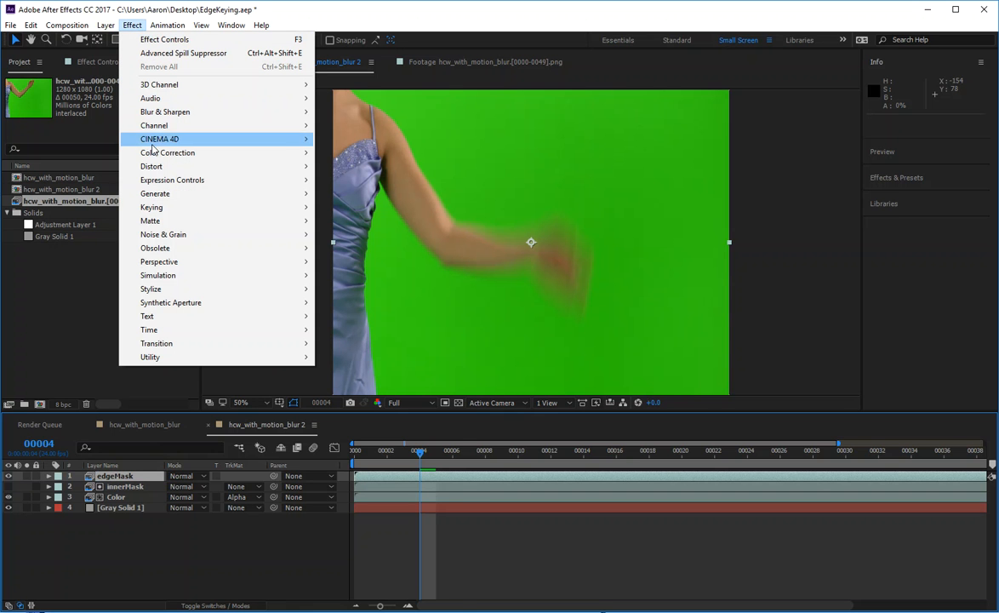
mouse_move(200, 206)
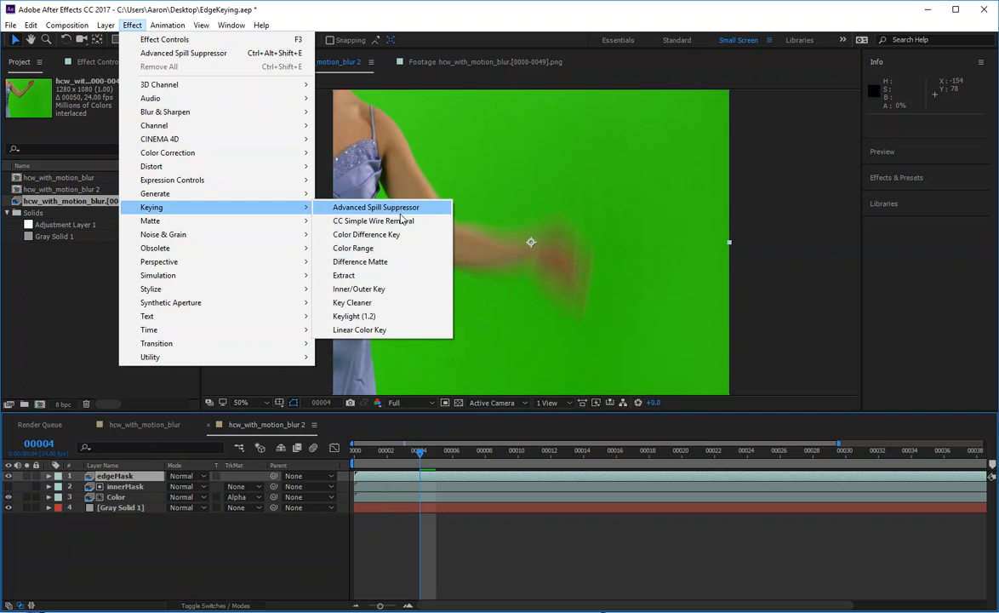
left_click(354, 315)
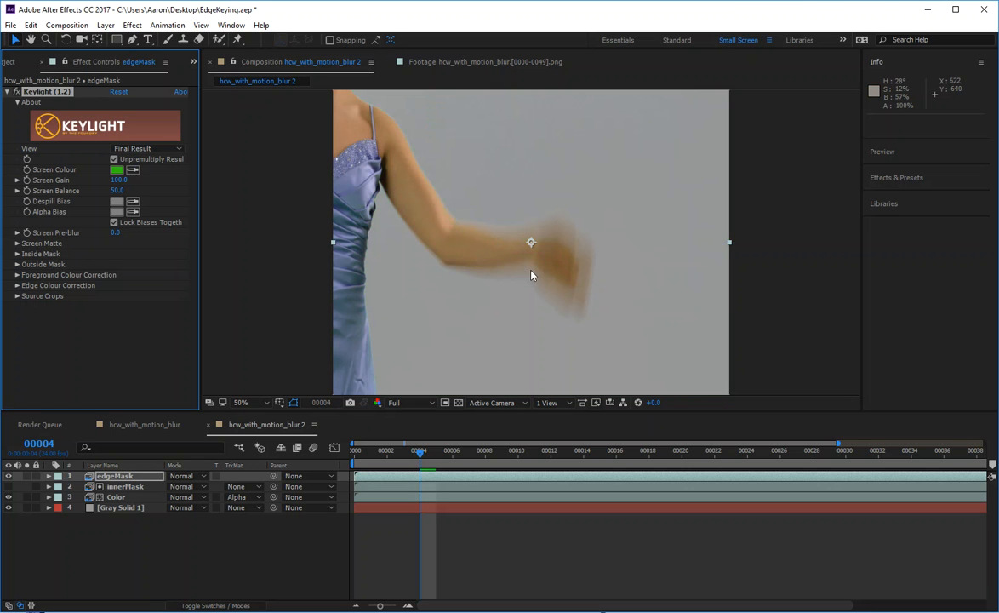
Step: Compare the composite with and without edgeMask by switching its visibility, leaving the layer visible
left_click(9, 479)
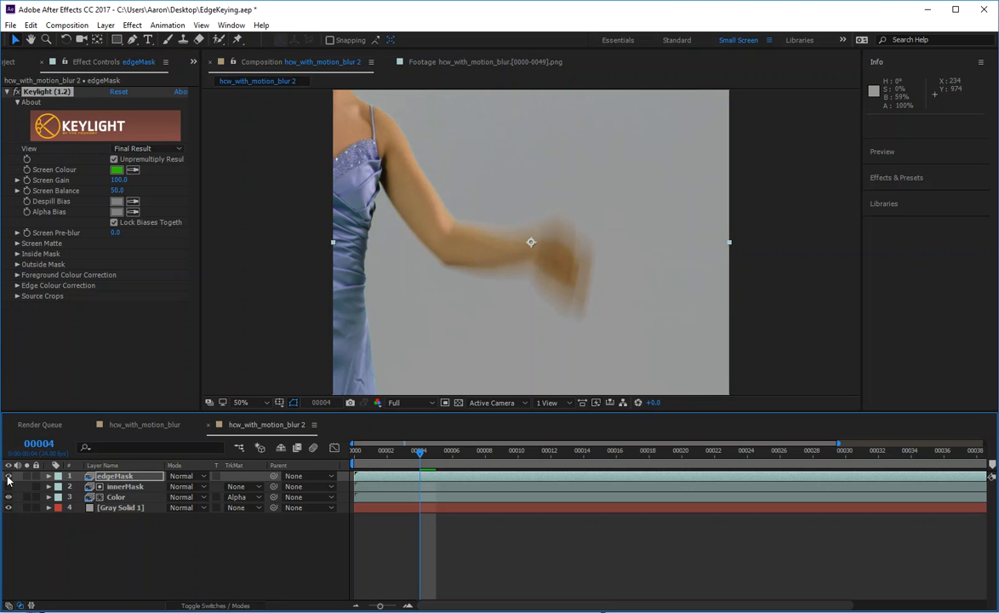
left_click(8, 480)
left_click(8, 480)
left_click(7, 480)
left_click(8, 479)
left_click(8, 479)
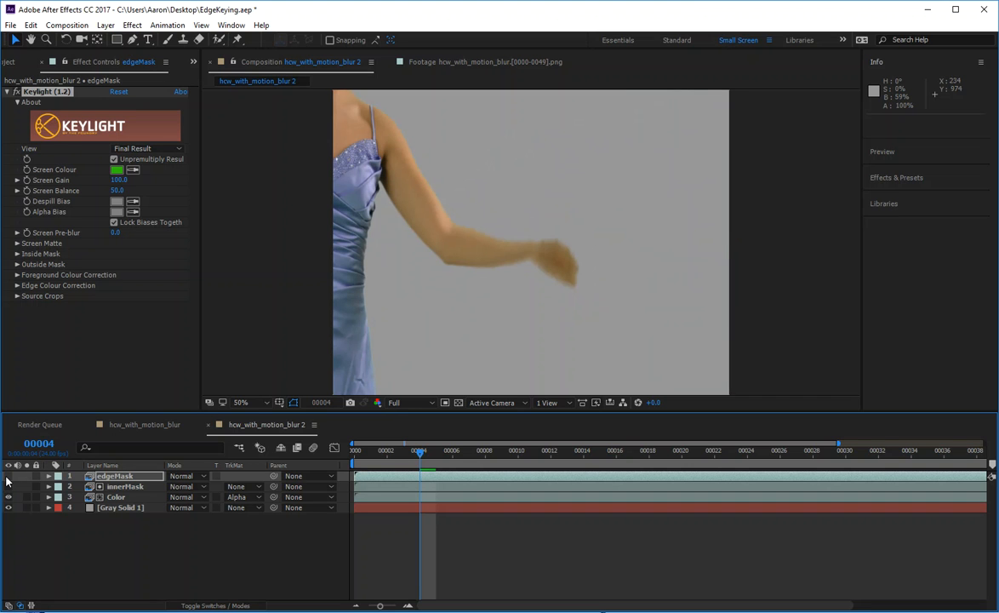
left_click(8, 478)
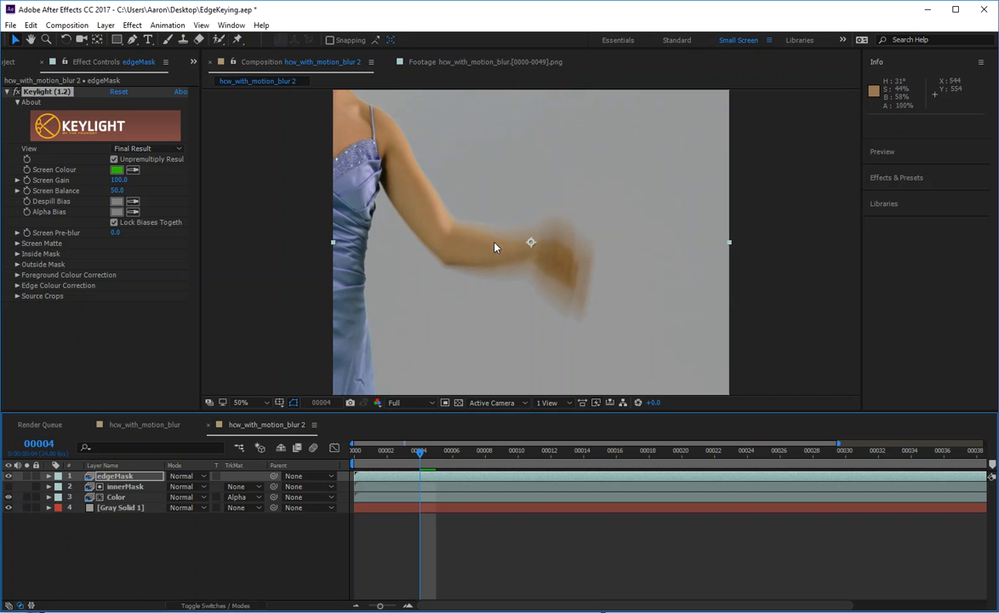
Step: Select the edgeMask layer and solo it
left_click(120, 487)
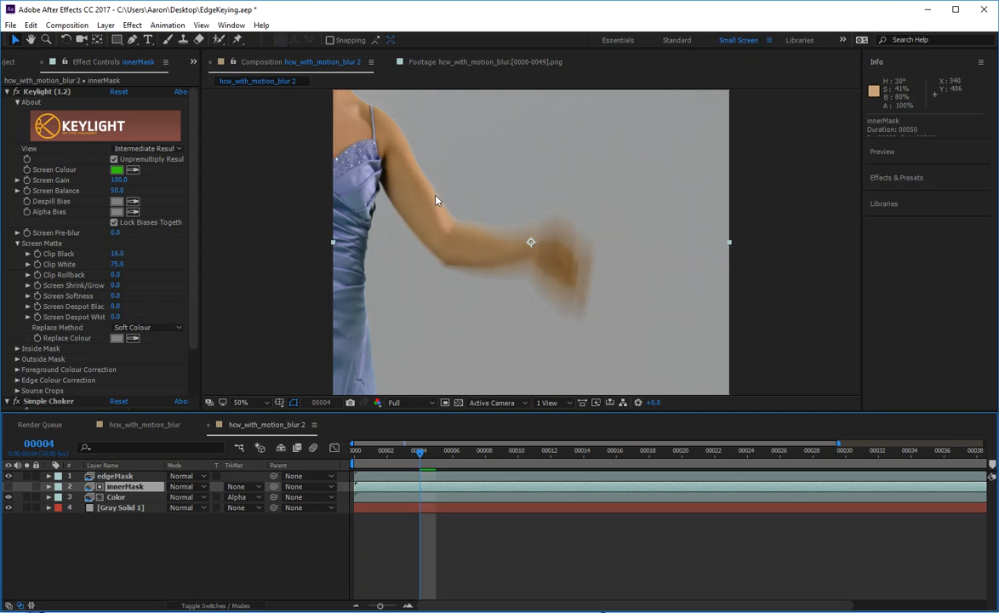
left_click(123, 476)
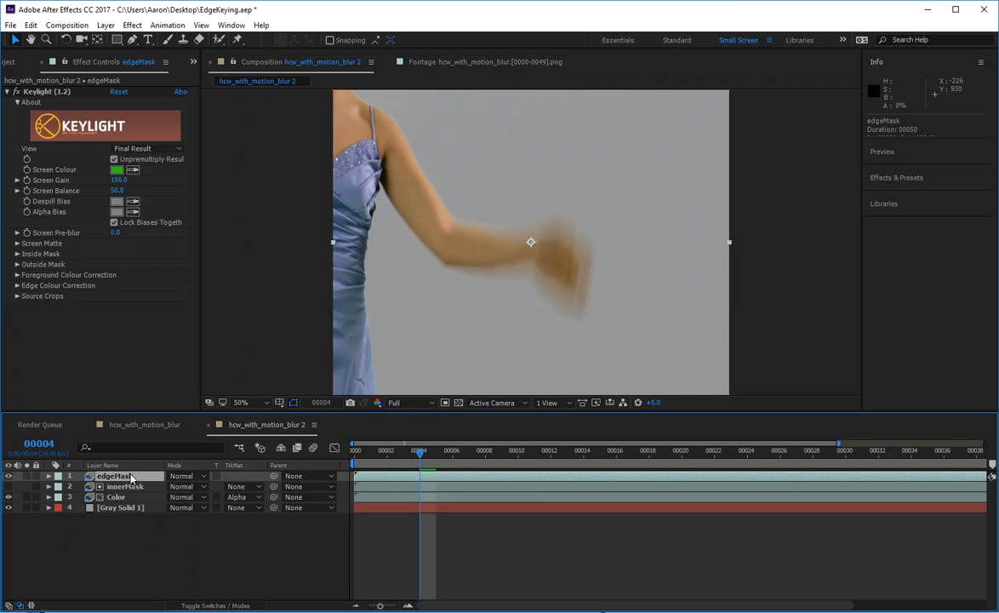
left_click(27, 476)
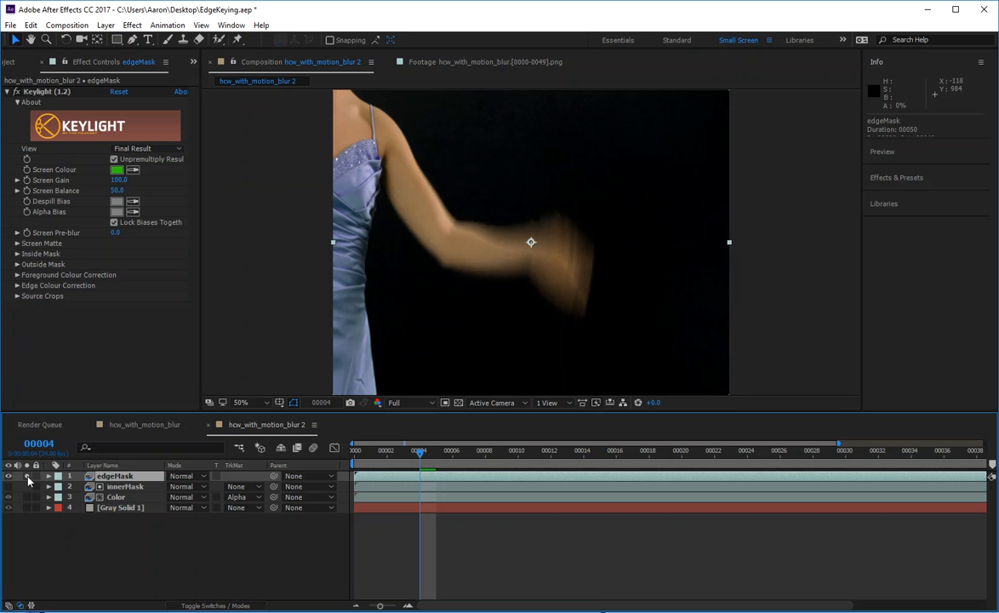
Step: Unsolo edgeMask and set Clip Black to 10 in its Keylight Screen Matte settings
left_click(27, 475)
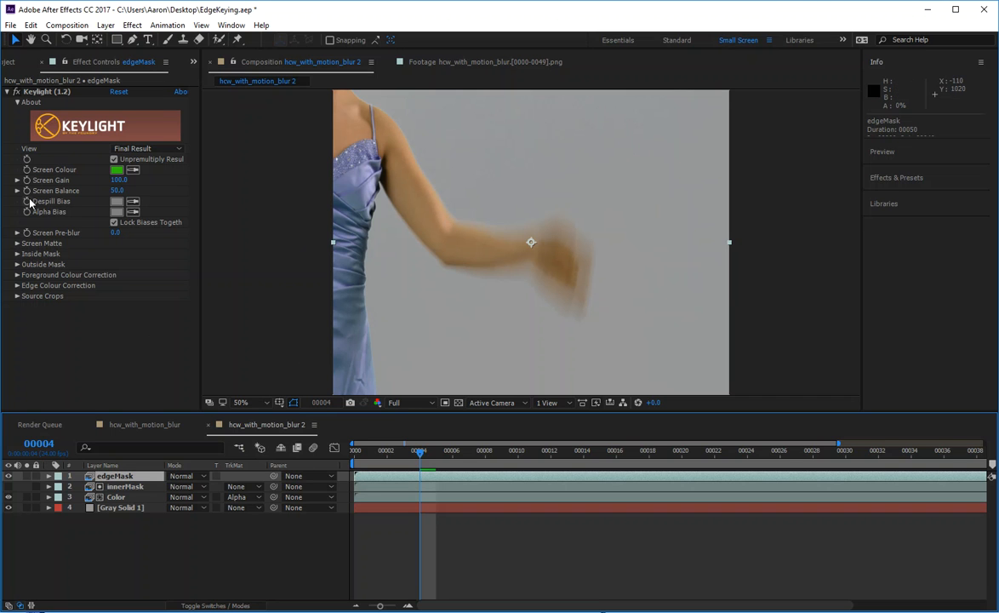
left_click(17, 245)
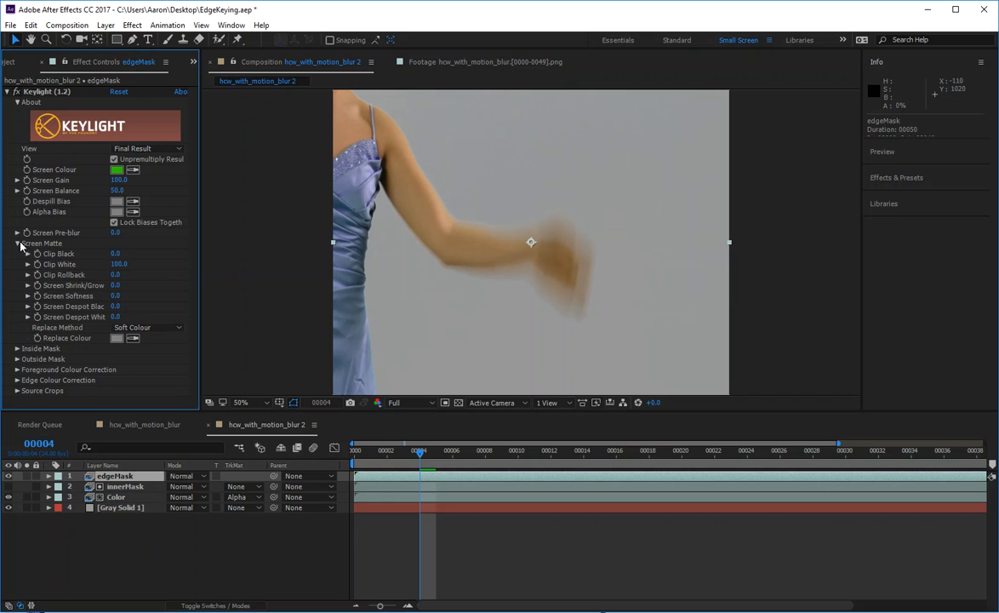
left_click(114, 254)
type("10")
key("Return")
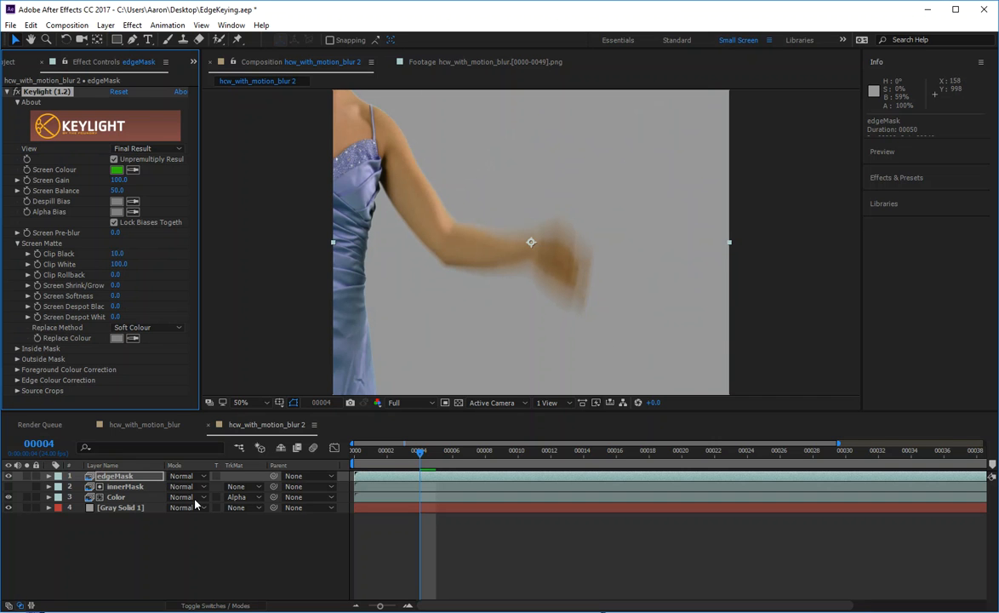
left_click(134, 547)
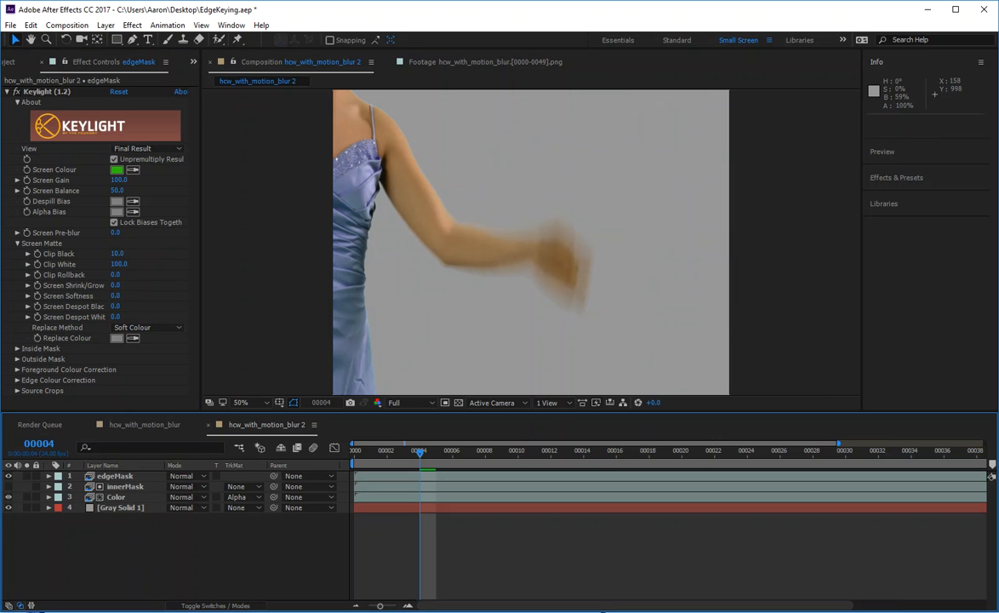
Step: Hide edgeMask and Gray Solid 1 and examine the alpha channel of the Color layer on its own
left_click(9, 476)
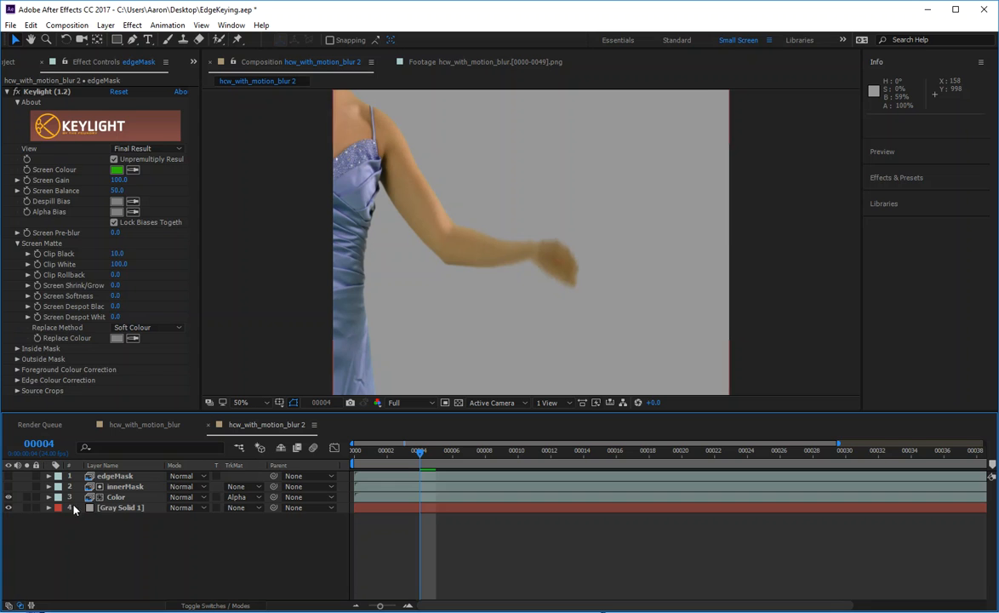
left_click(115, 497)
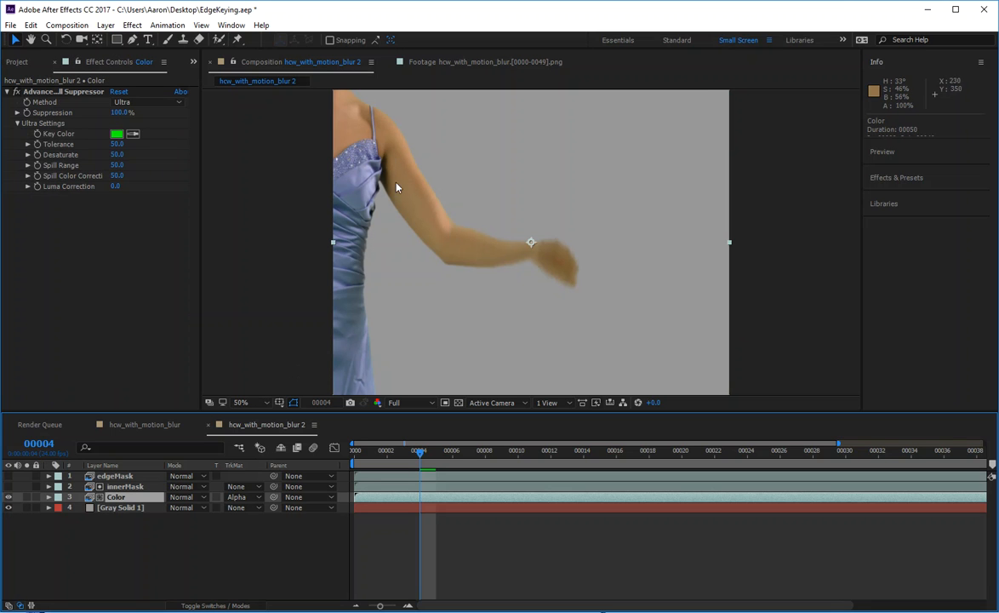
left_click(8, 507)
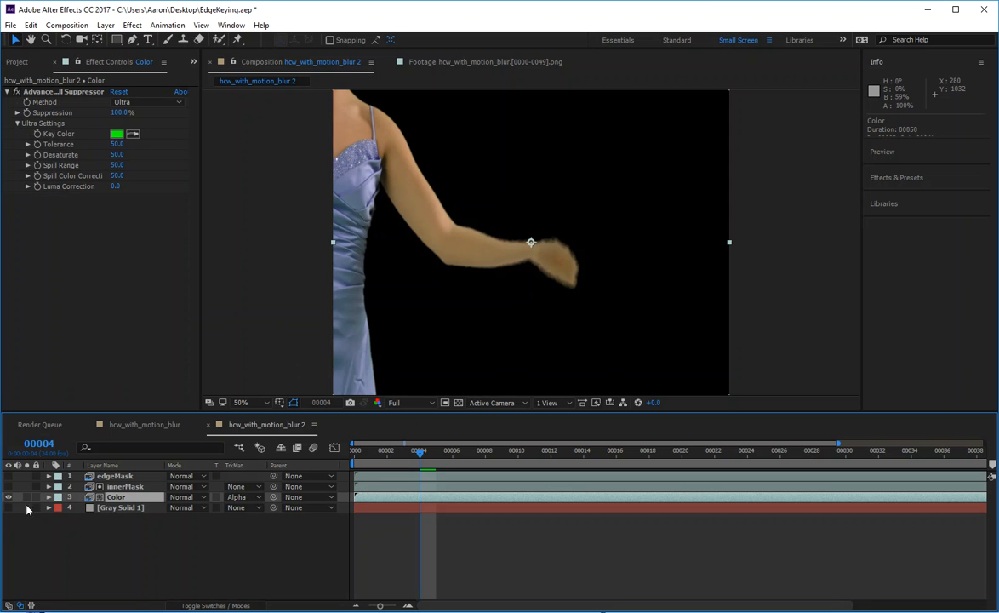
left_click(378, 404)
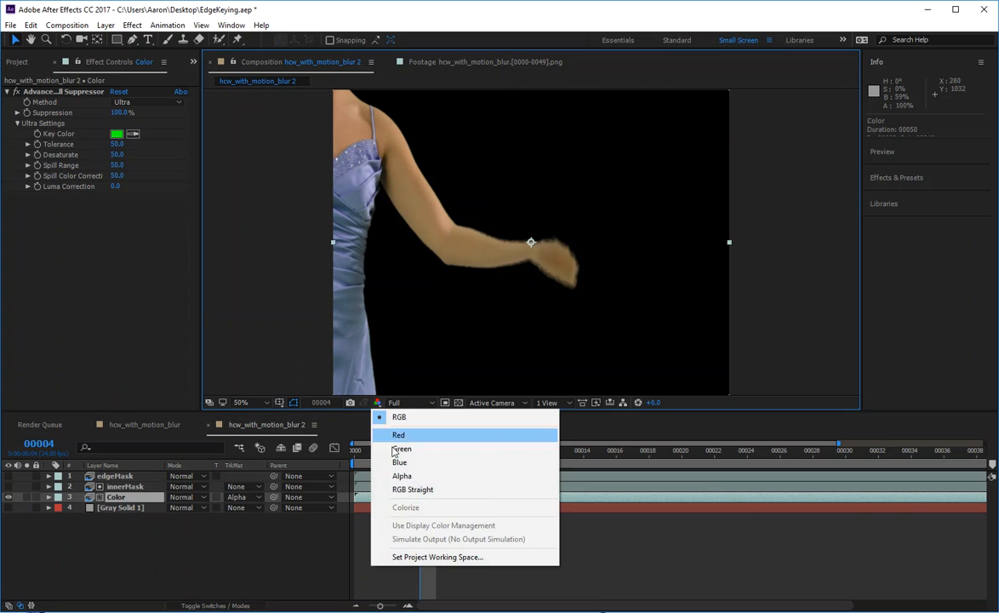
left_click(397, 476)
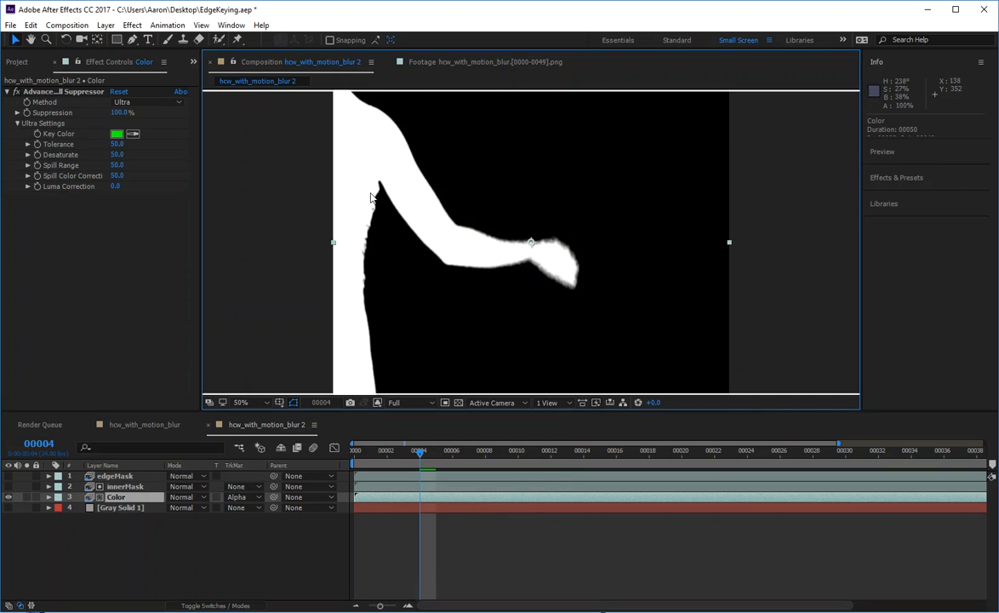
Step: Examine the alpha channel of edgeMask alone and combined with the Color layer
left_click(9, 497)
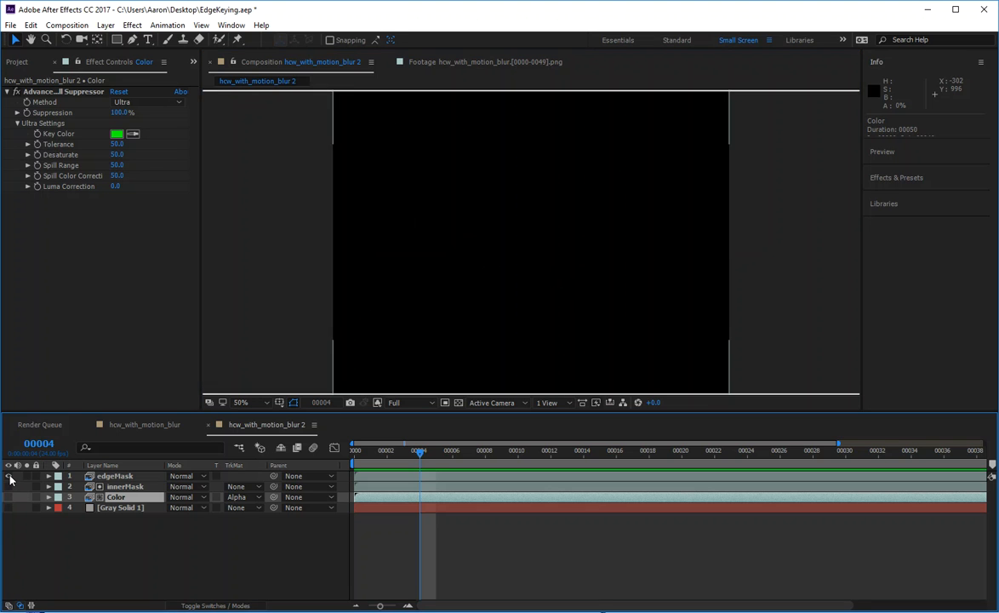
left_click(8, 475)
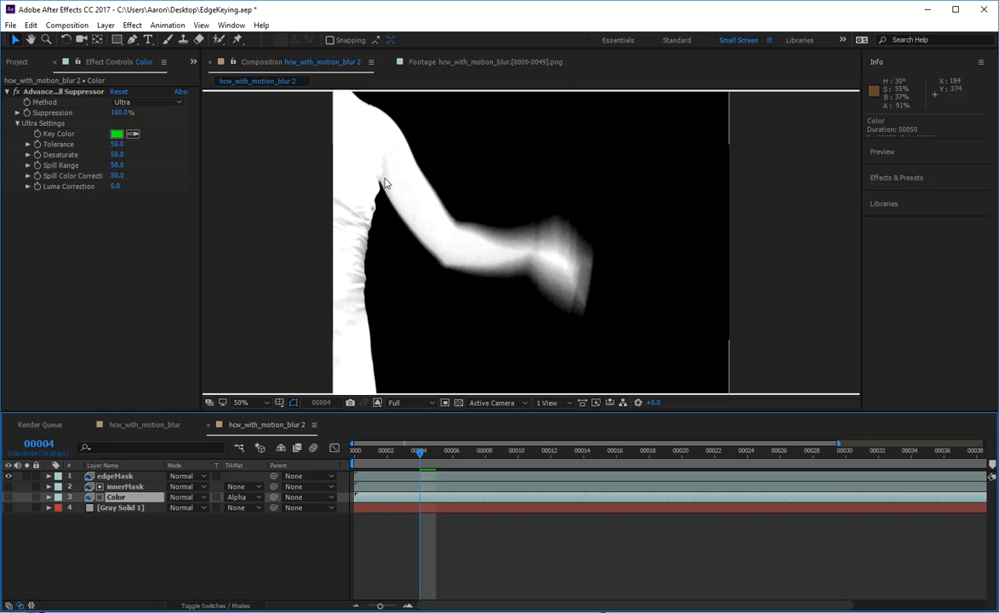
left_click(9, 497)
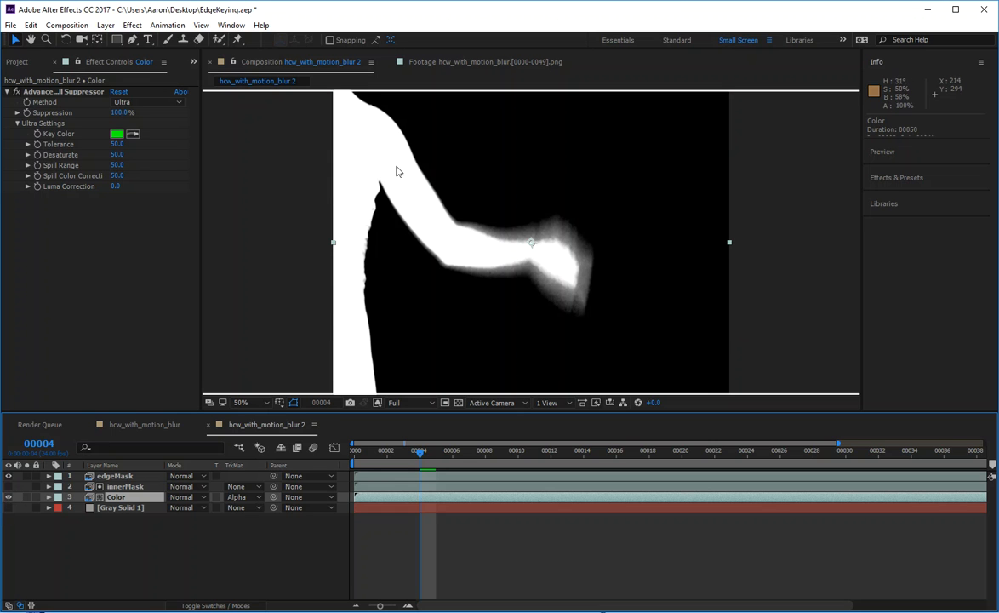
Step: Return the composition view to RGB and make Gray Solid 1 visible again
left_click(378, 402)
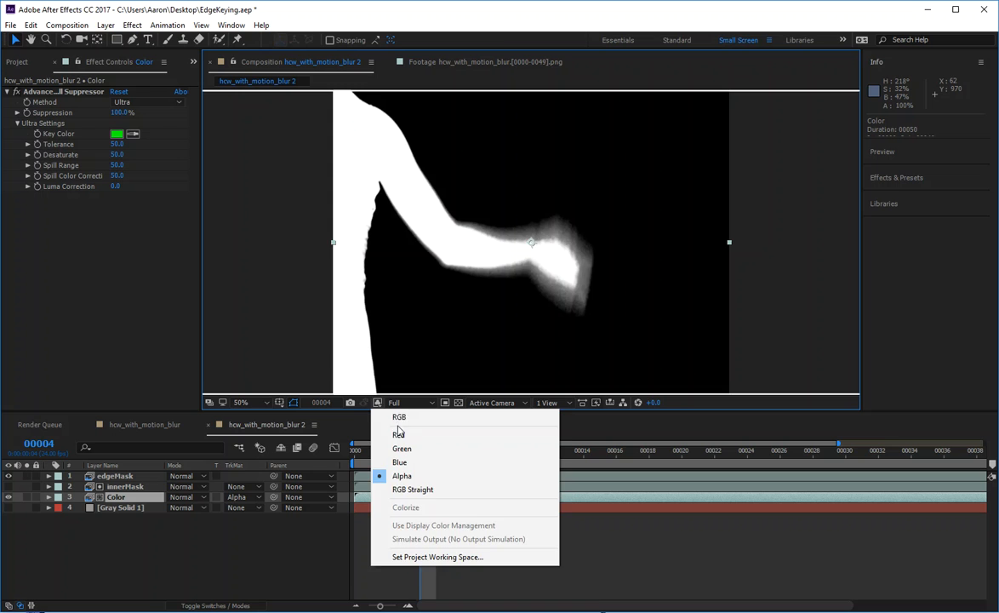
left_click(399, 417)
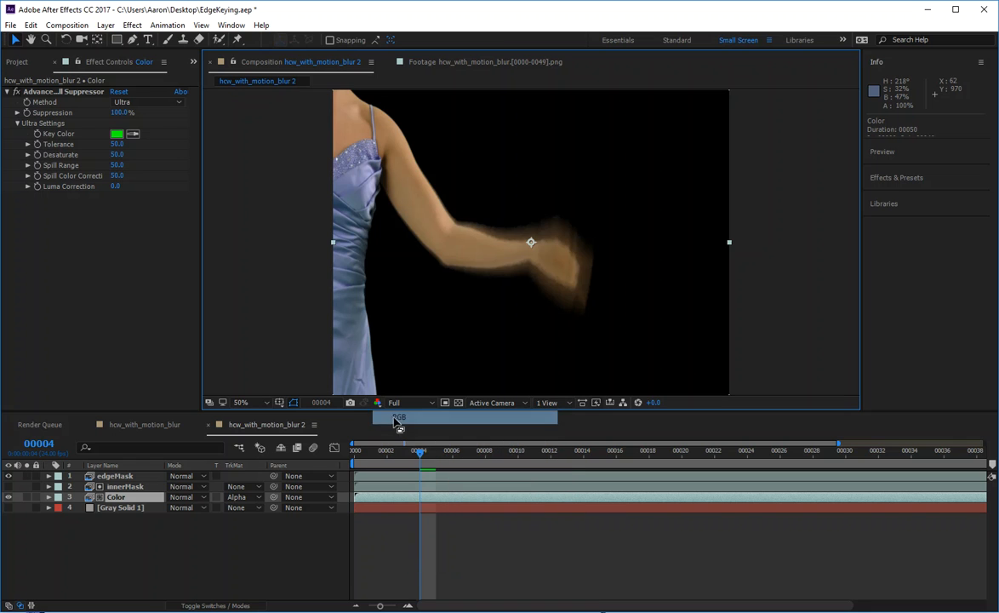
left_click(9, 508)
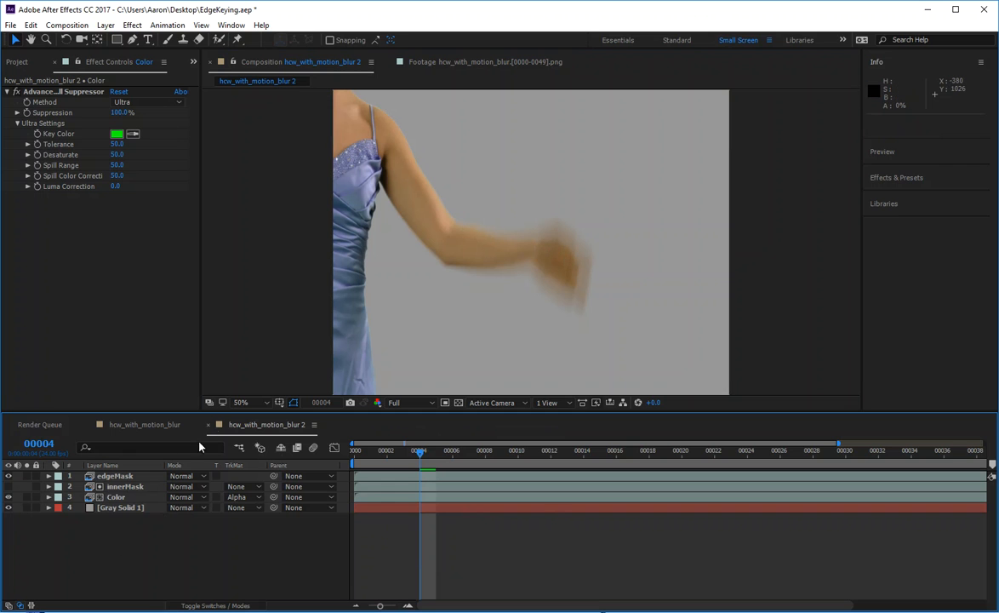
Step: Set the Gaussian Blur Blurriness on the innerMask layer to 10
left_click(115, 487)
scroll(196, 338, "down", 2)
left_click_drag(116, 382, 127, 382)
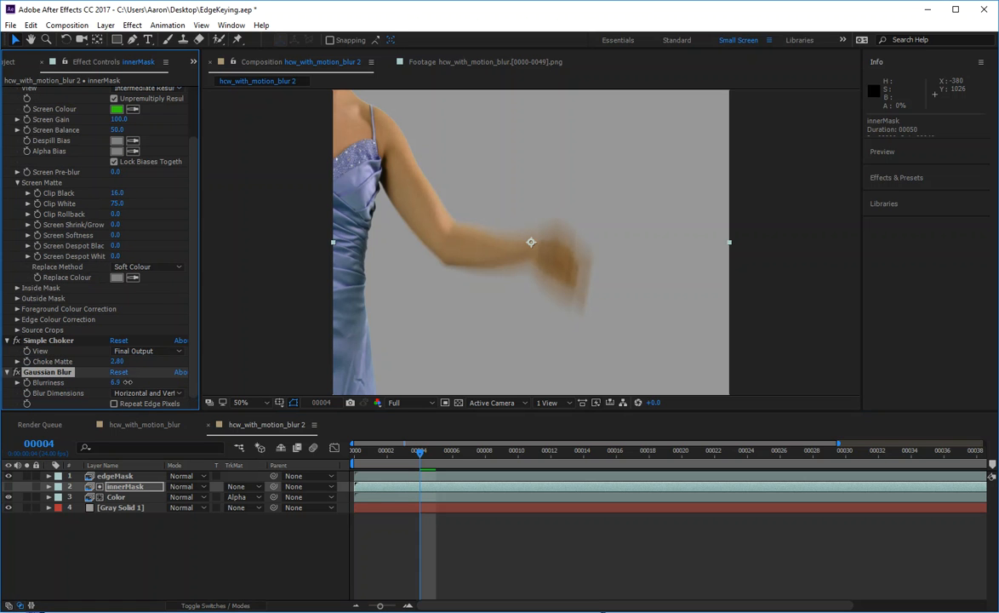
left_click(117, 382)
type("10")
key("Return")
left_click(117, 545)
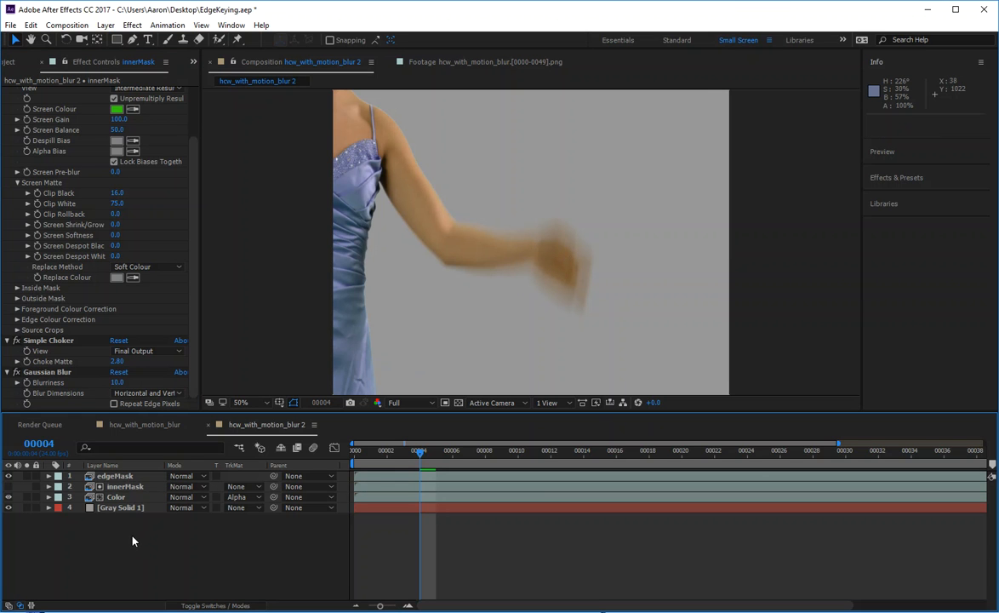
Step: Try edgeMask beneath the Color layer and move it back to the top of the layer stack
left_click_drag(117, 479, 120, 513)
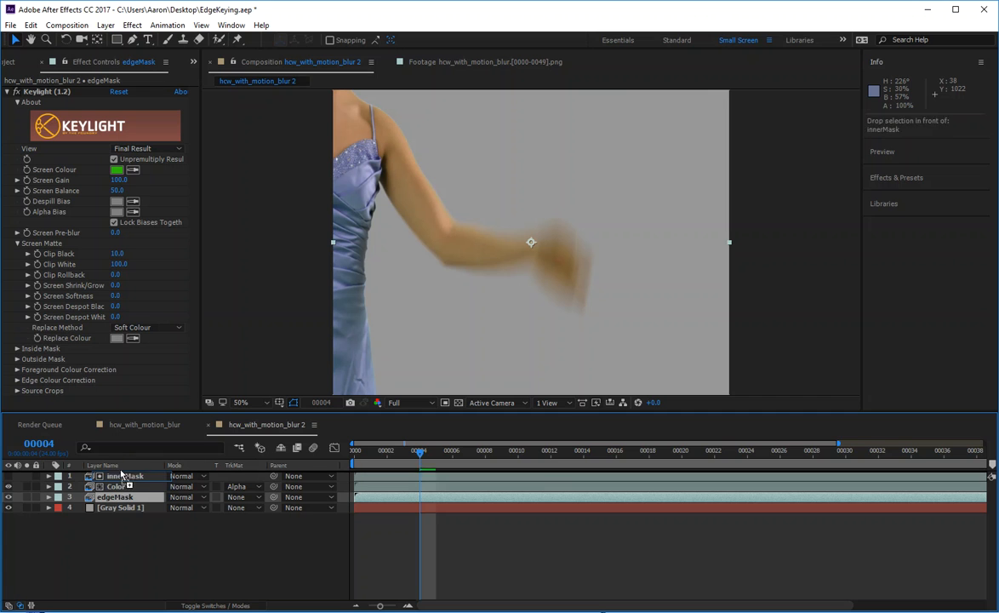
left_click_drag(106, 486, 97, 479)
left_click(92, 559)
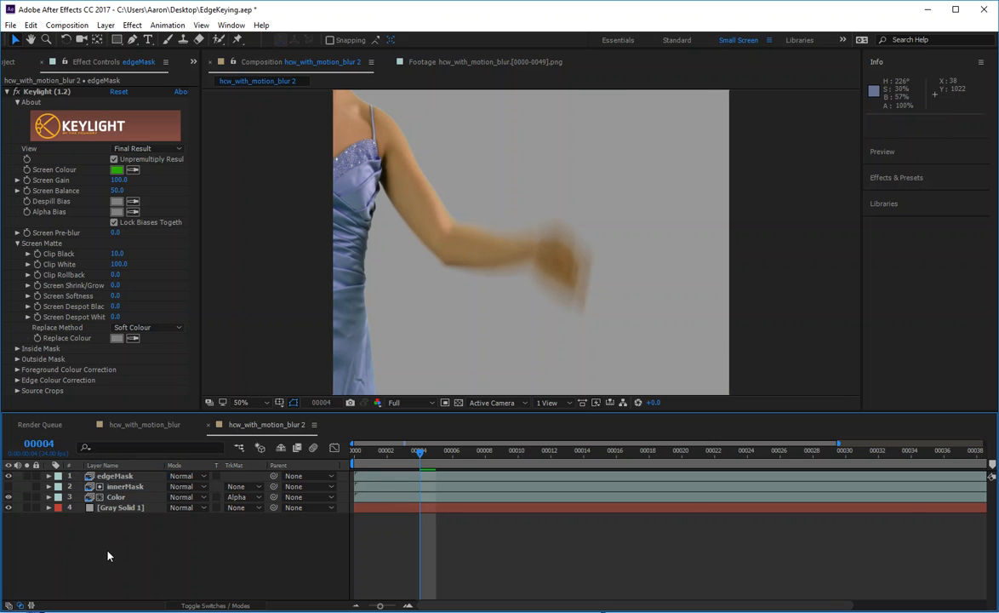